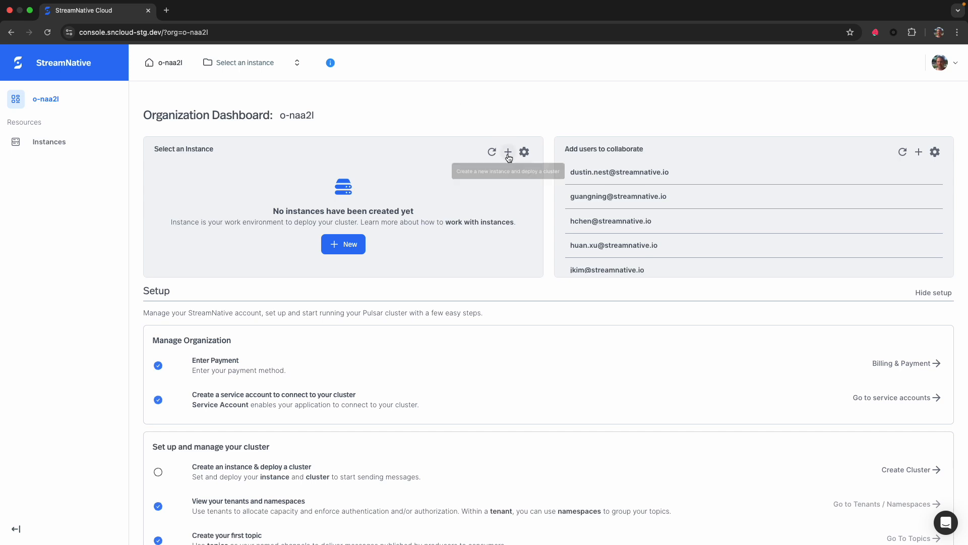
Start a new instance named unityi1 with the myconnection cloud connection and URSA Engine, and continue to the cluster location.
left_click(508, 151)
left_click(599, 466)
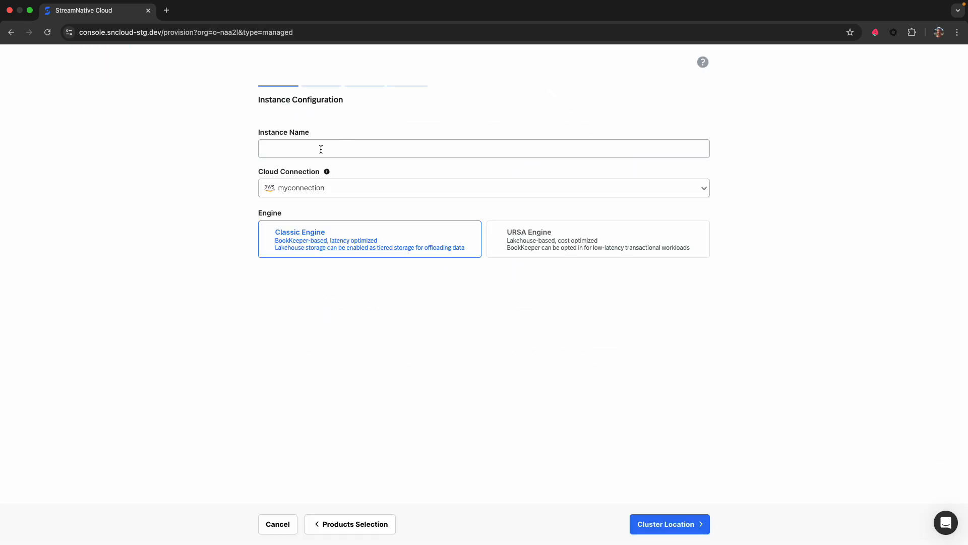
left_click(321, 149)
type("unityi1")
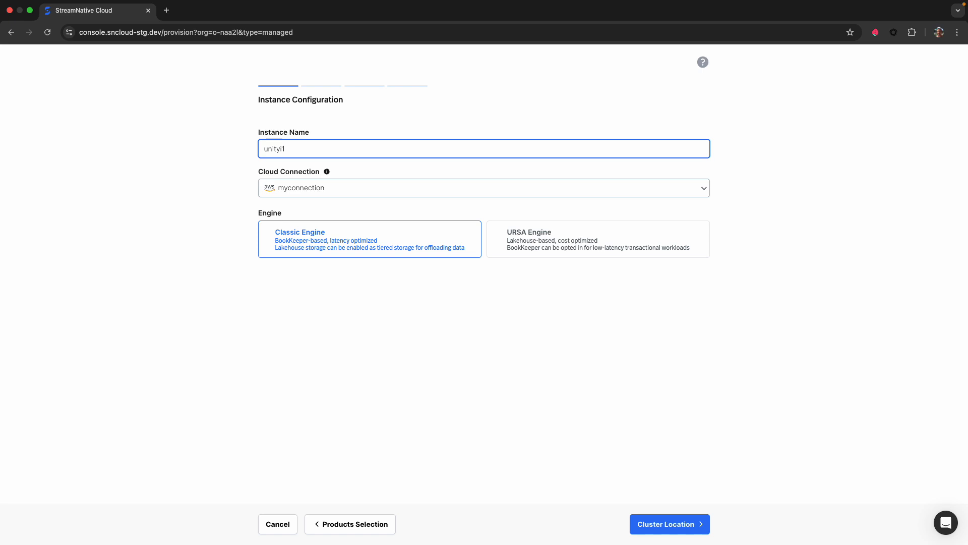
left_click(307, 187)
left_click(302, 205)
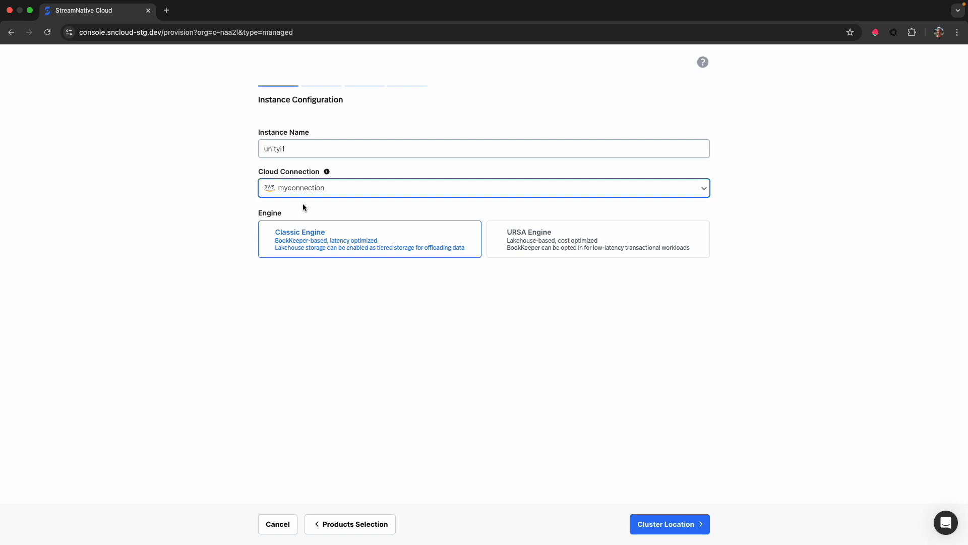
left_click(541, 243)
left_click(692, 531)
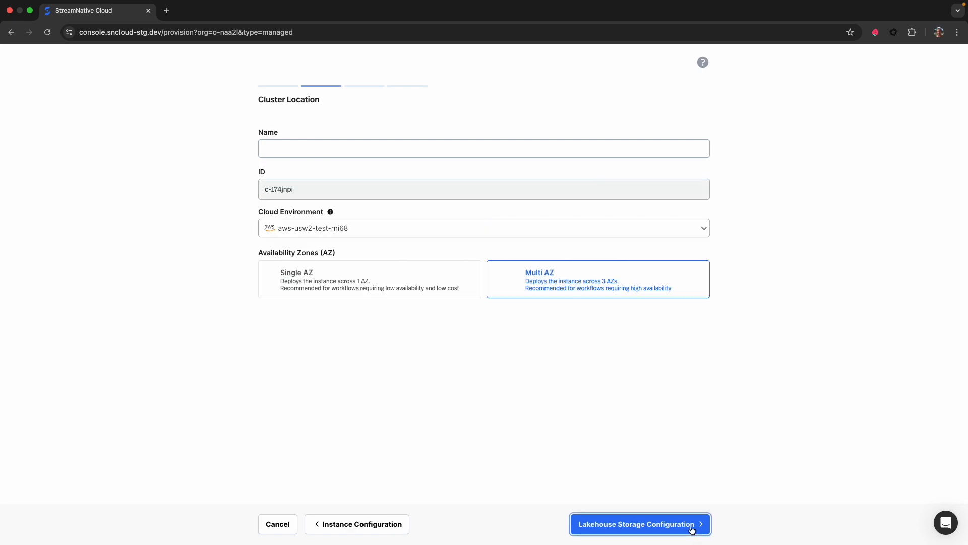
Name the cluster unityc1, keep the Multi AZ location settings, and continue to the lakehouse storage configuration.
left_click(336, 153)
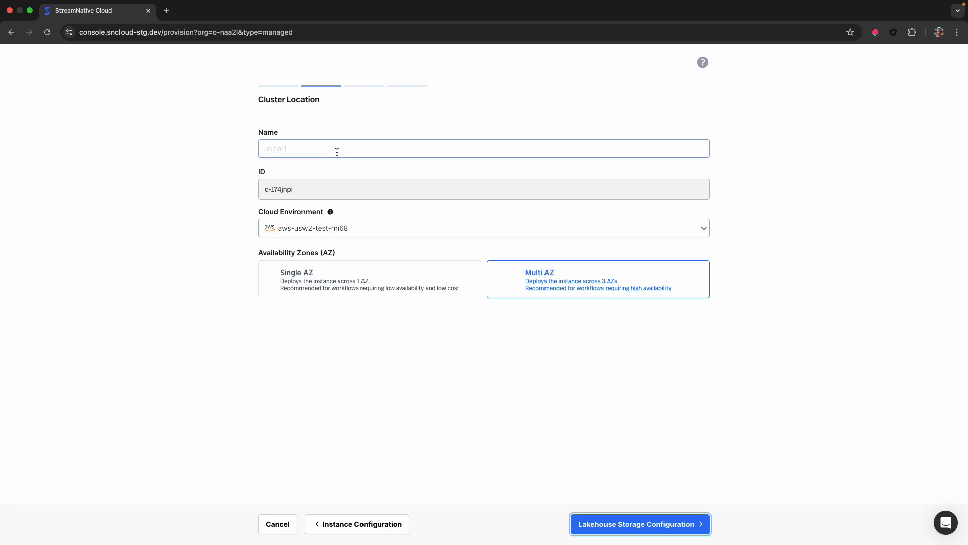
type("unityc1")
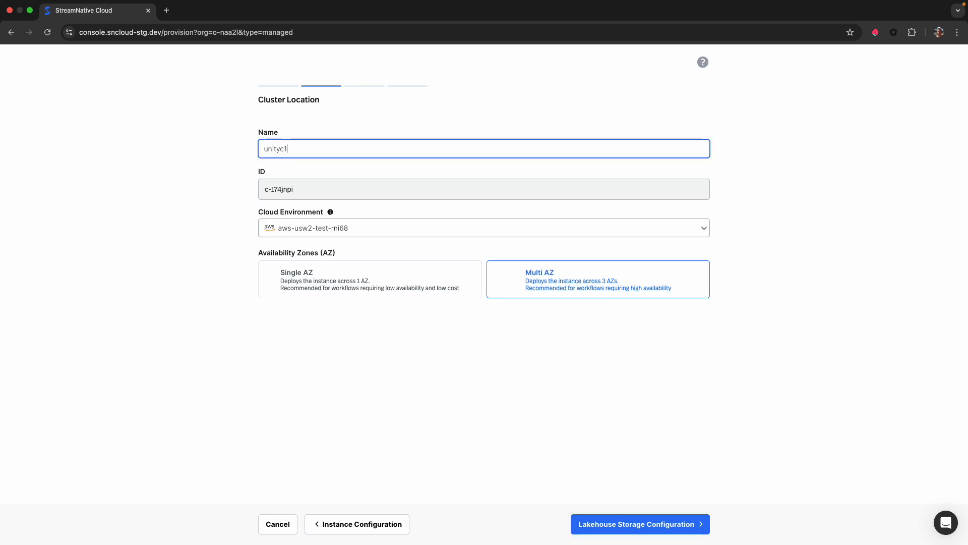
left_click_drag(306, 188, 260, 189)
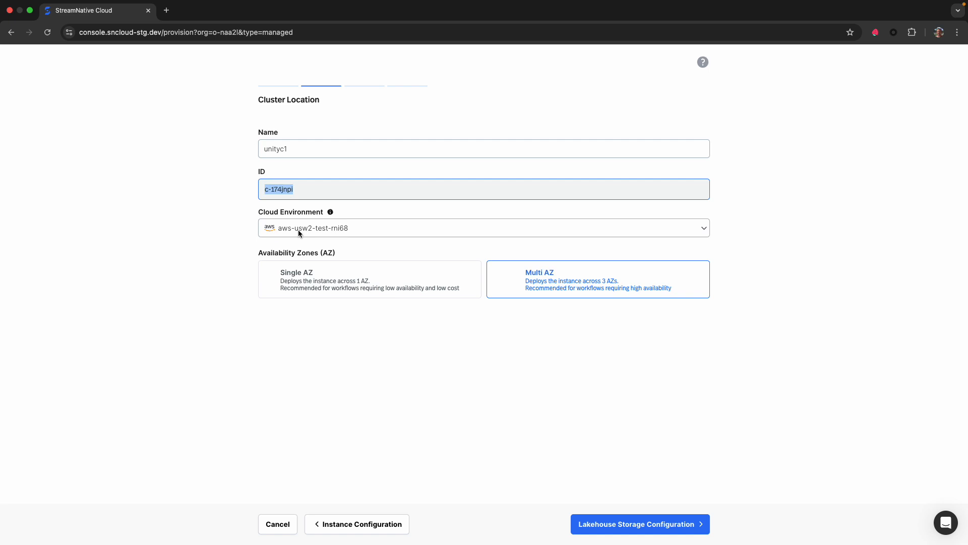
left_click(664, 528)
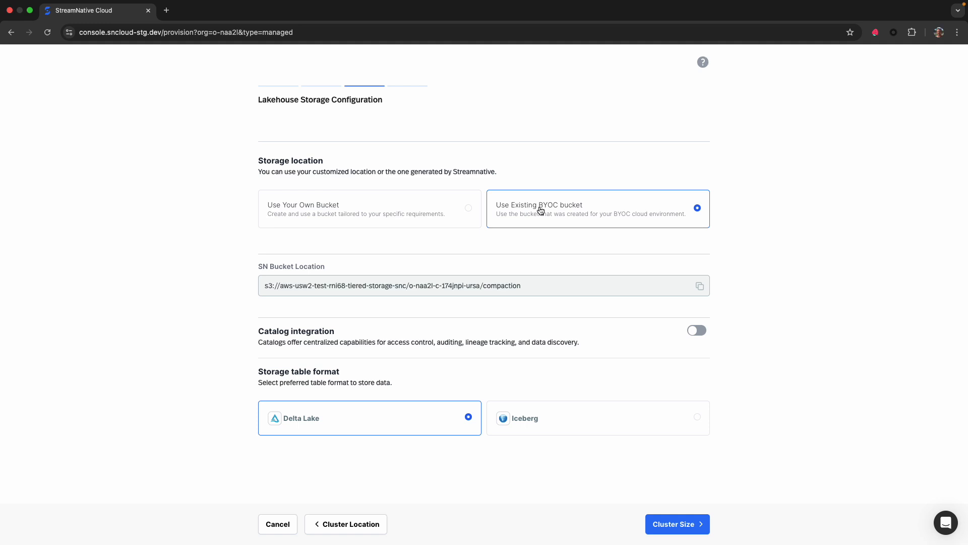
Check the existing BYOC bucket's location path, and enable catalog integration with Databricks Unity as the provider.
left_click_drag(408, 286, 523, 287)
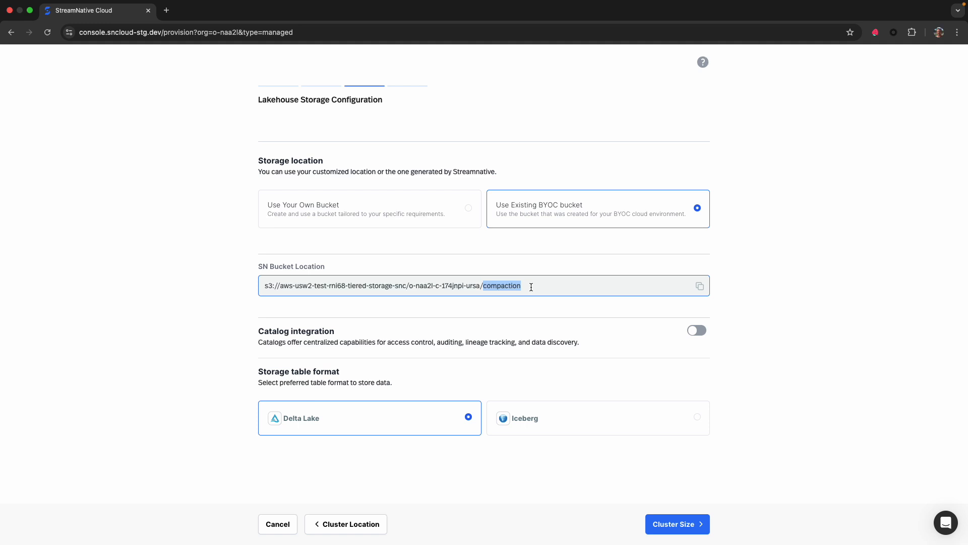
left_click_drag(564, 284, 260, 283)
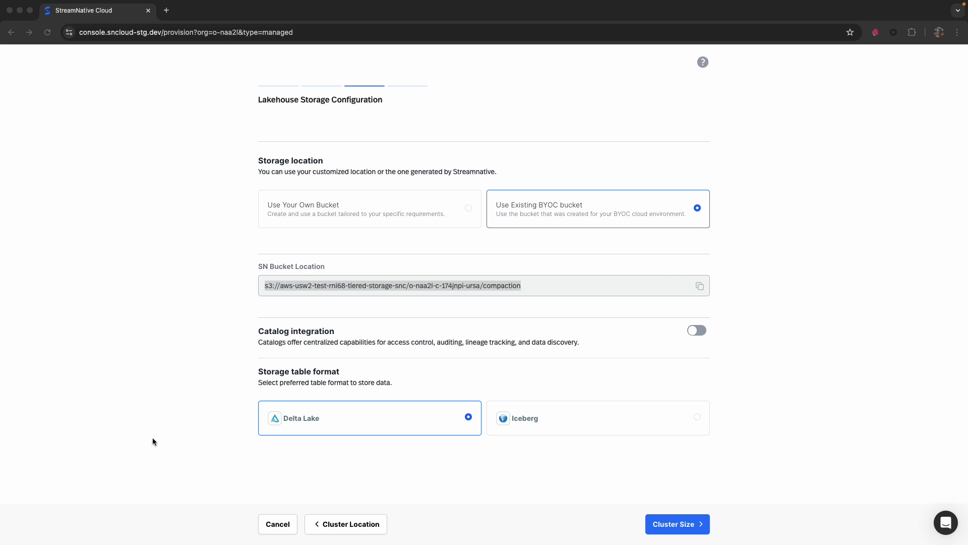
left_click(700, 330)
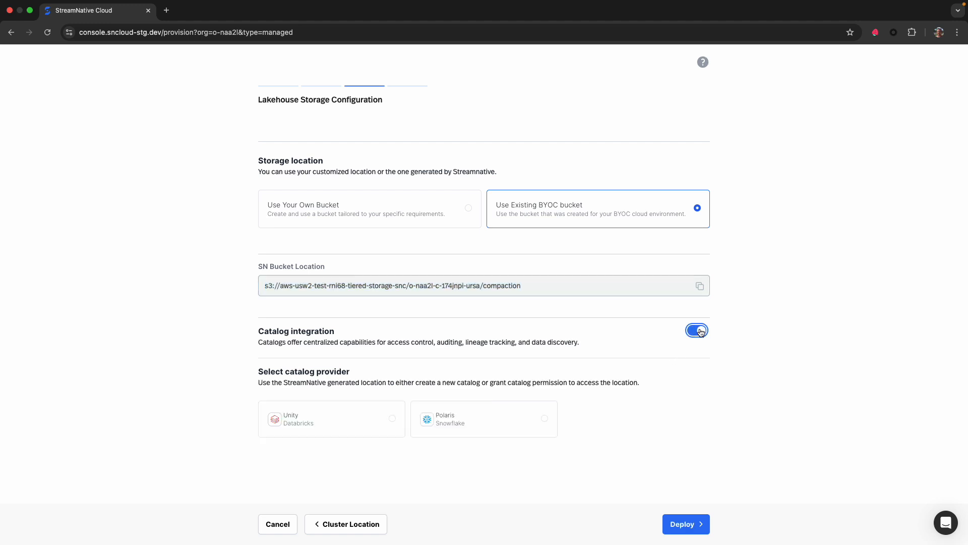
left_click(326, 432)
scroll(328, 434, "down", 4)
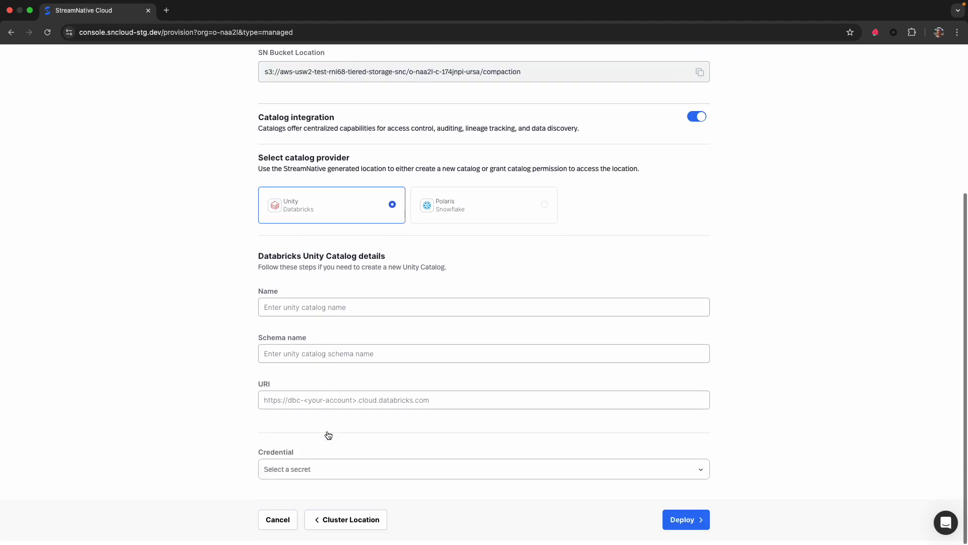
Fill in the Unity Catalog details with name trainingworkspace, schema name default and the Databricks workspace URI.
left_click(310, 313)
type("trainingworkspace")
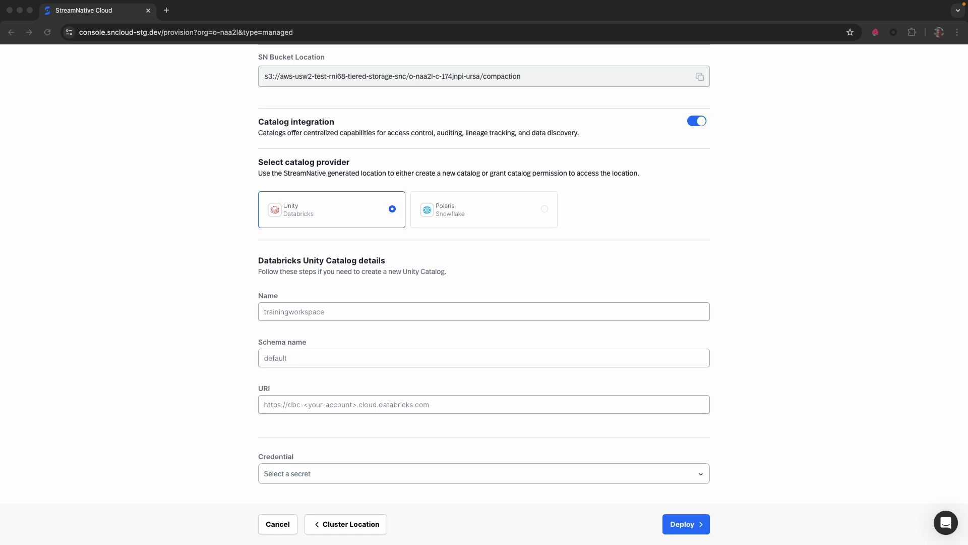
left_click(301, 399)
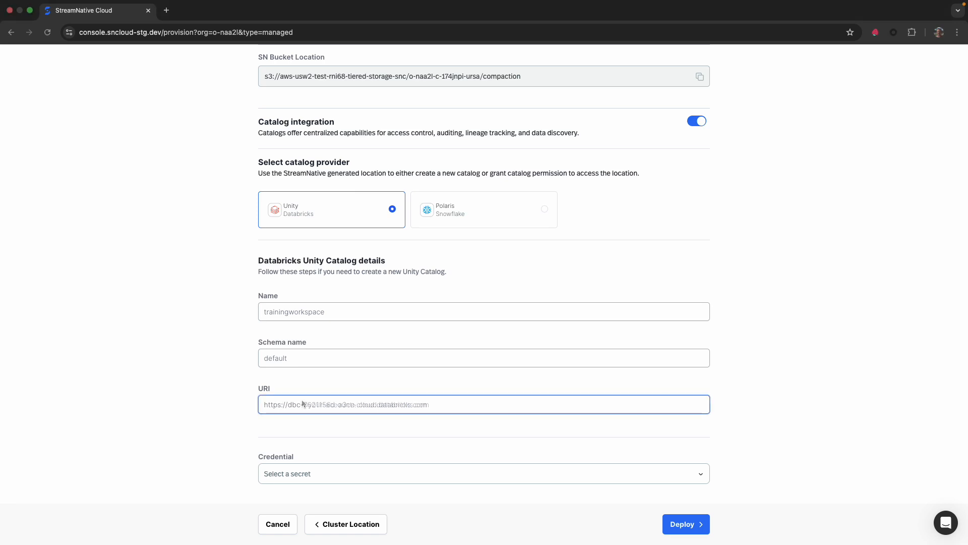
type("https://dbc-7621156d-a3ce.cloud.databricks.com")
Create a new secret named unity1 for the catalog credential and paste the Databricks access credential into it.
left_click(288, 474)
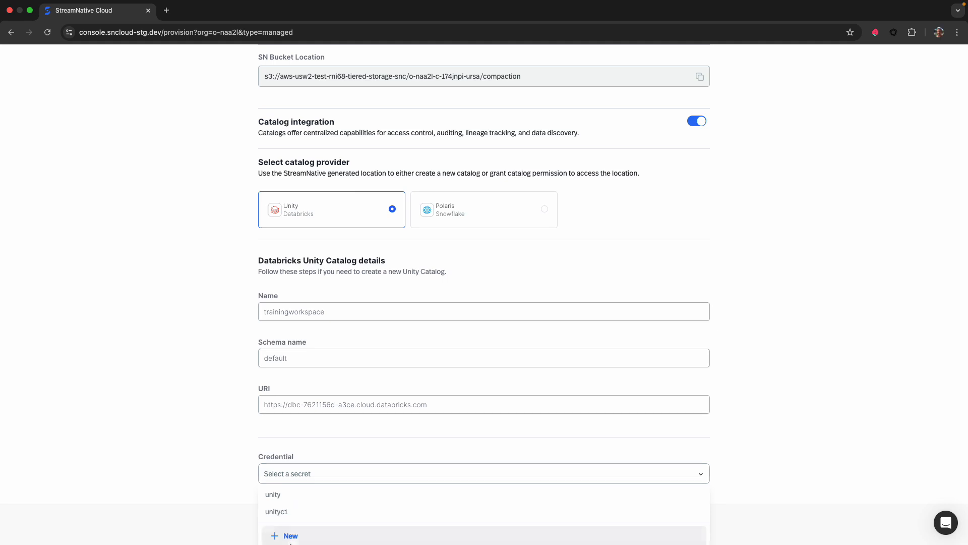
left_click(291, 535)
left_click(387, 290)
type("unity1")
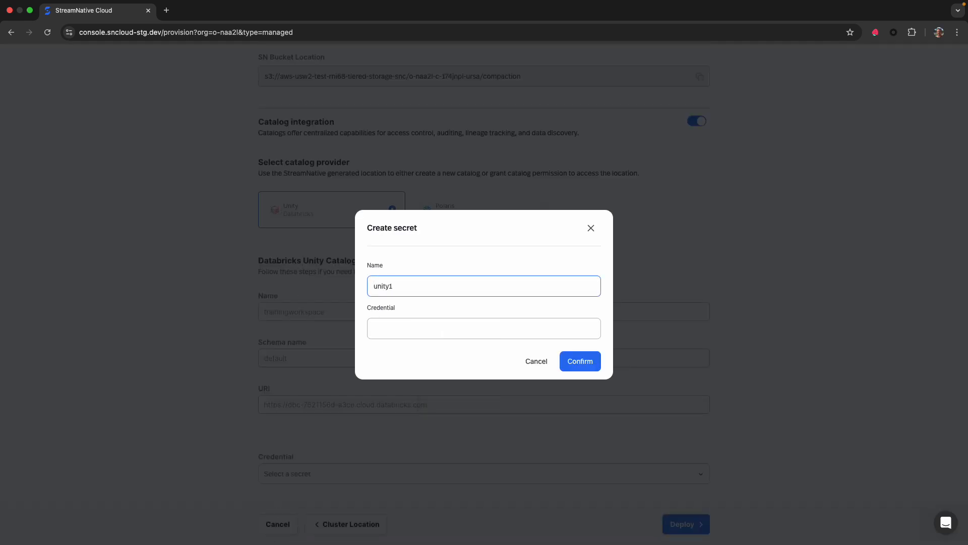
key("super+Tab")
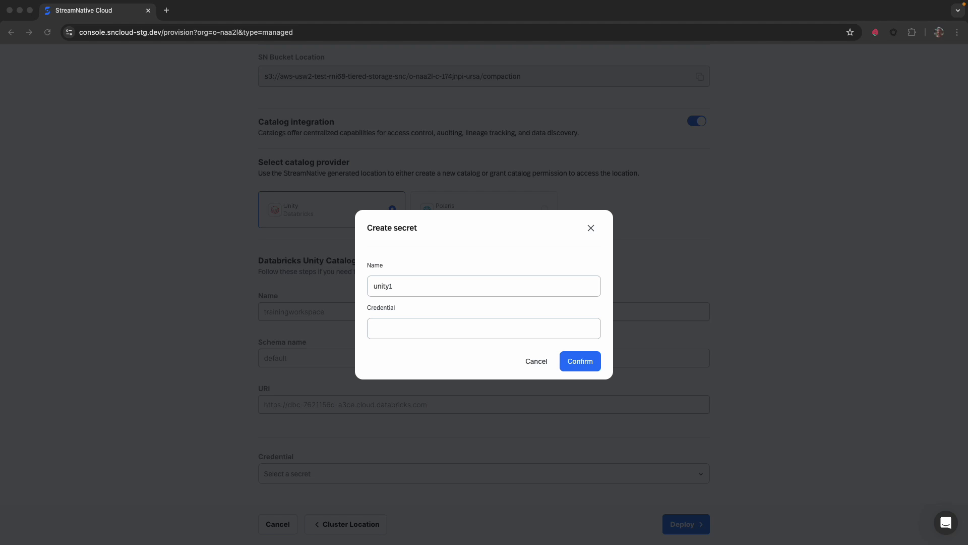
left_click(378, 326)
key("super+v")
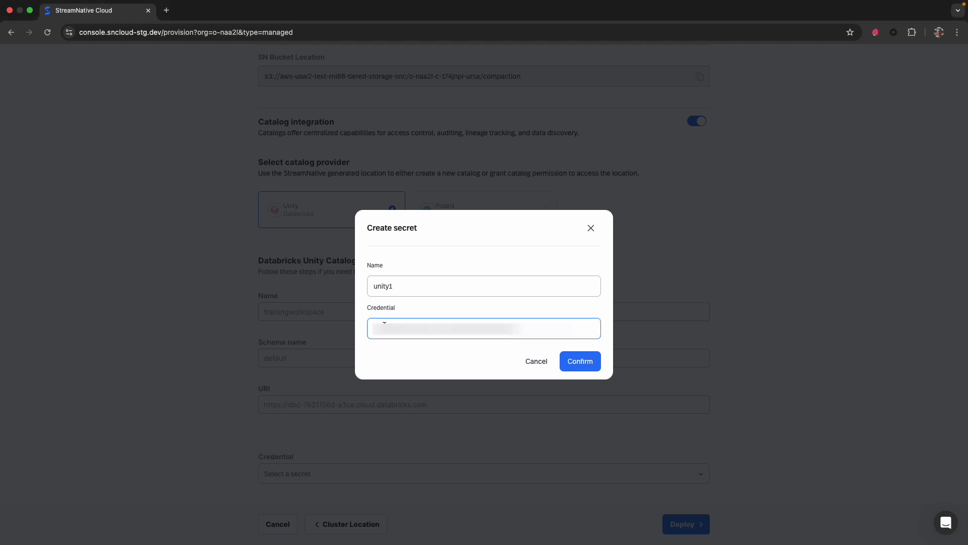
left_click(581, 361)
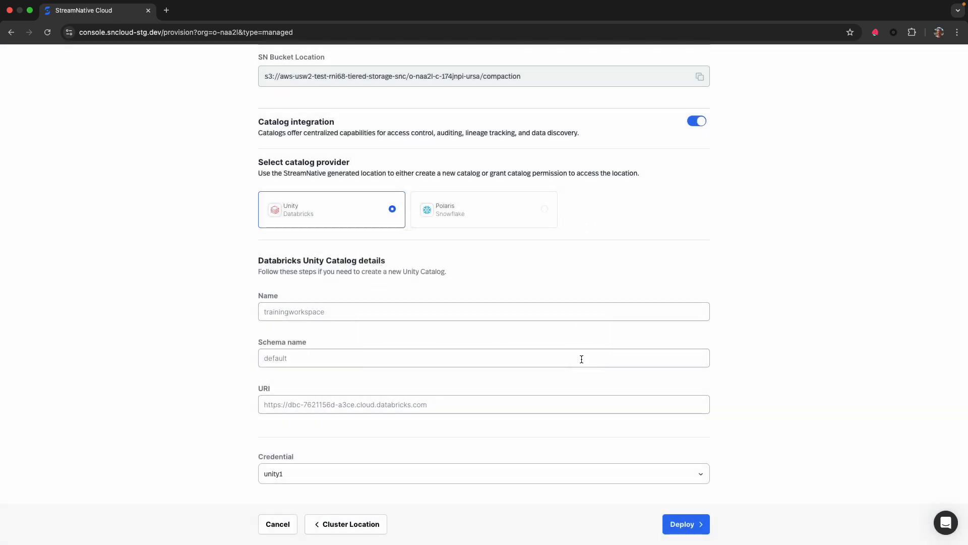
Deploy the storage configuration and finish the cluster setup with the default Basic cluster size.
left_click(688, 525)
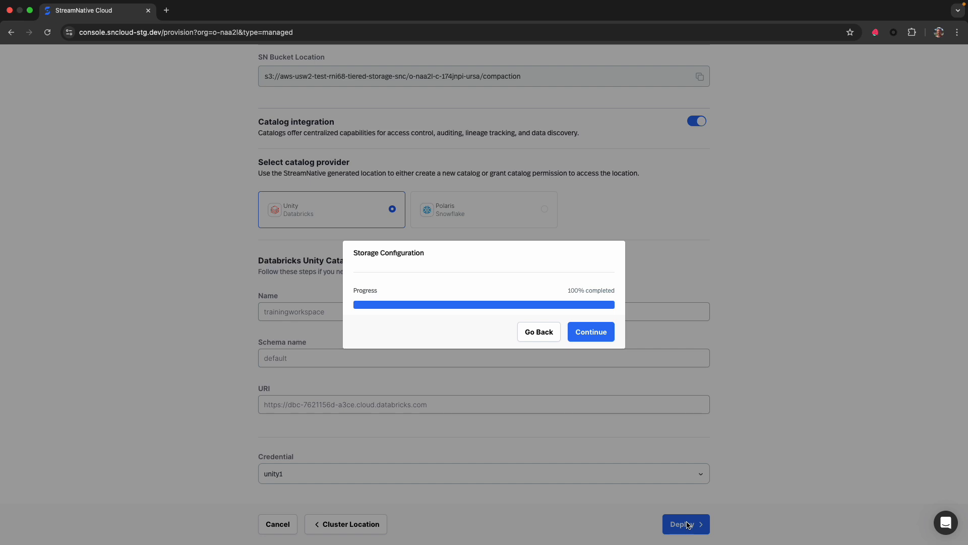
left_click(579, 329)
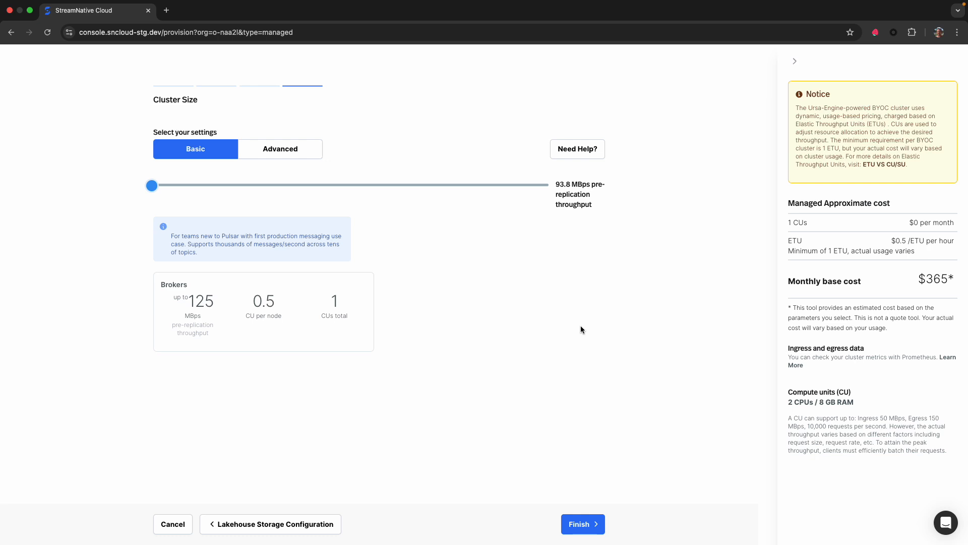
left_click(582, 524)
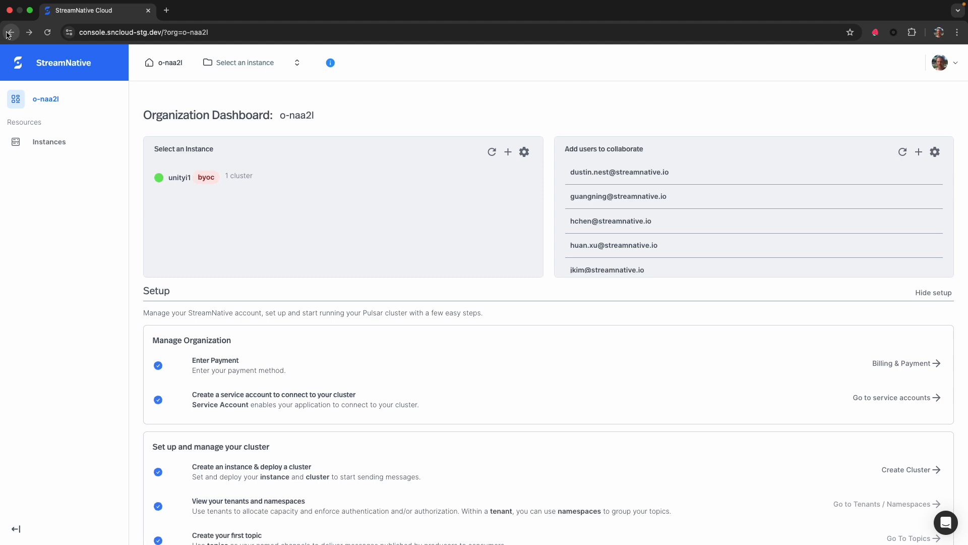
Open the unityi1 cluster's configuration and examine the lakehouse storage bucket location and Unity Catalog settings.
left_click(161, 175)
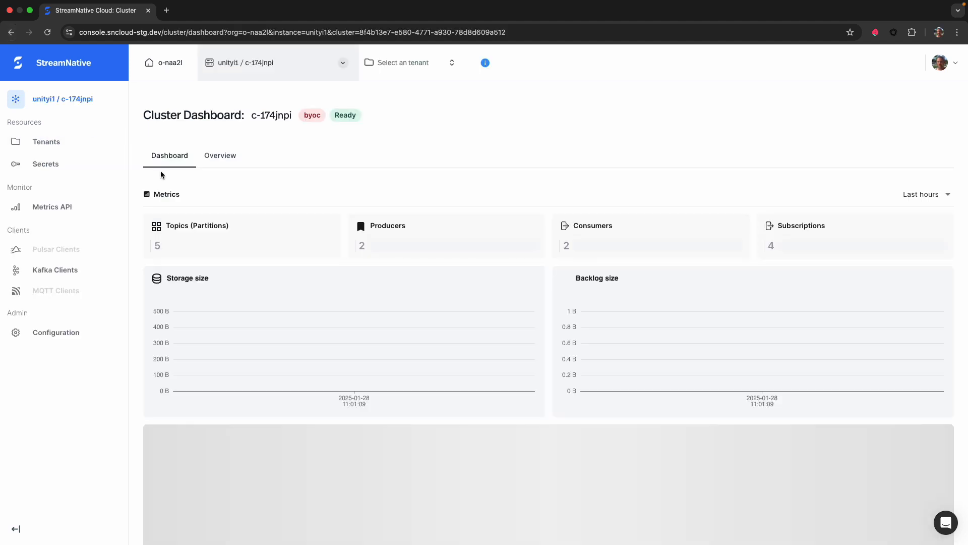
left_click(71, 332)
scroll(231, 386, "down", 2)
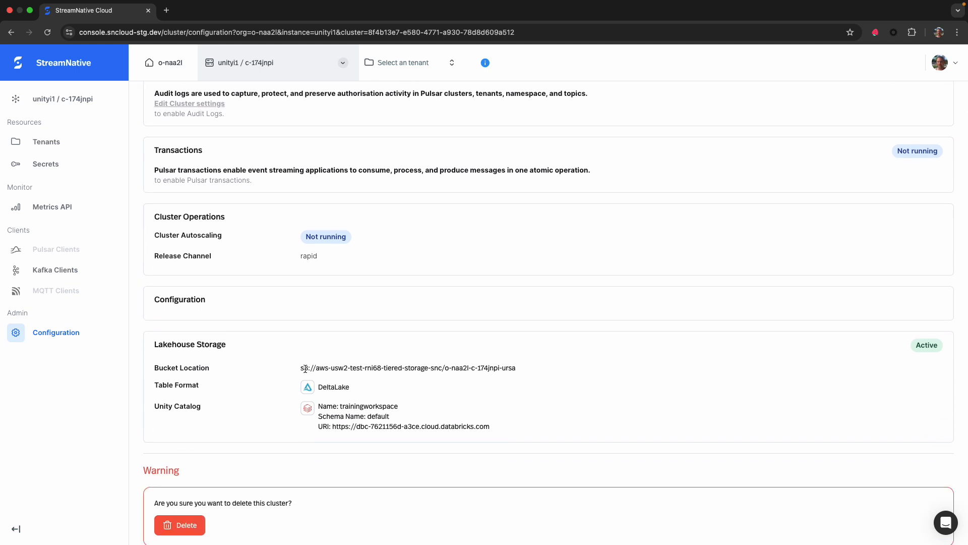
mouse_move(301, 367)
left_mouse_down()
mouse_move(519, 370)
mouse_move(301, 368)
left_mouse_up()
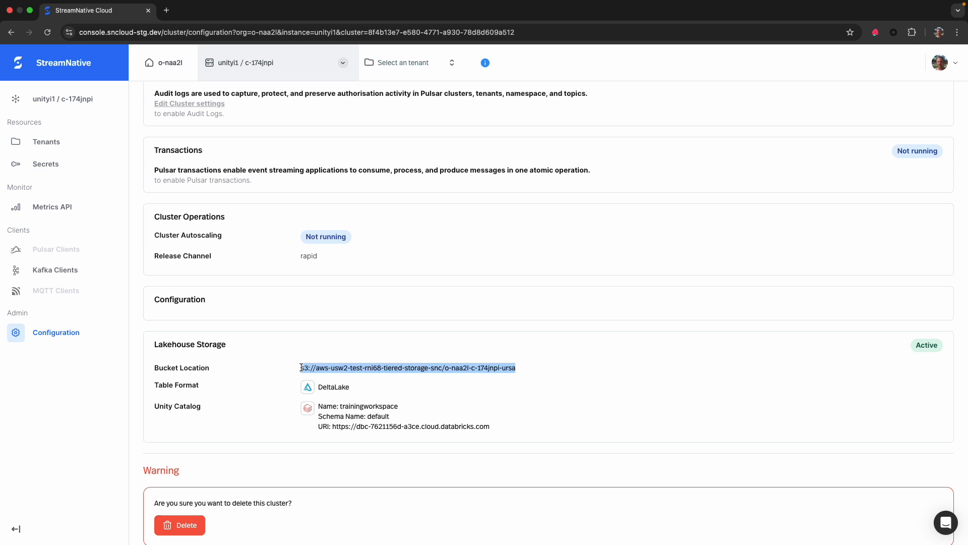
left_click_drag(339, 407, 492, 432)
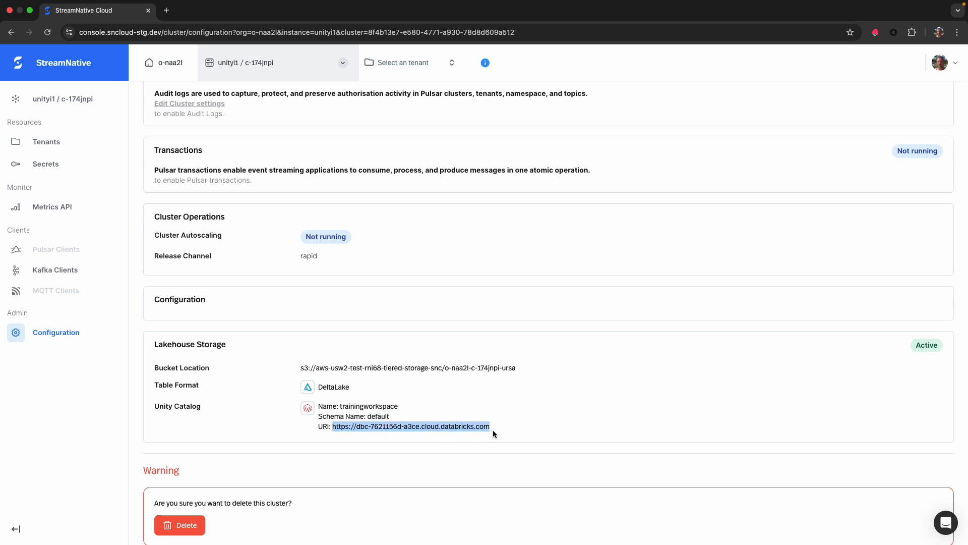
scroll(493, 430, "up", 2)
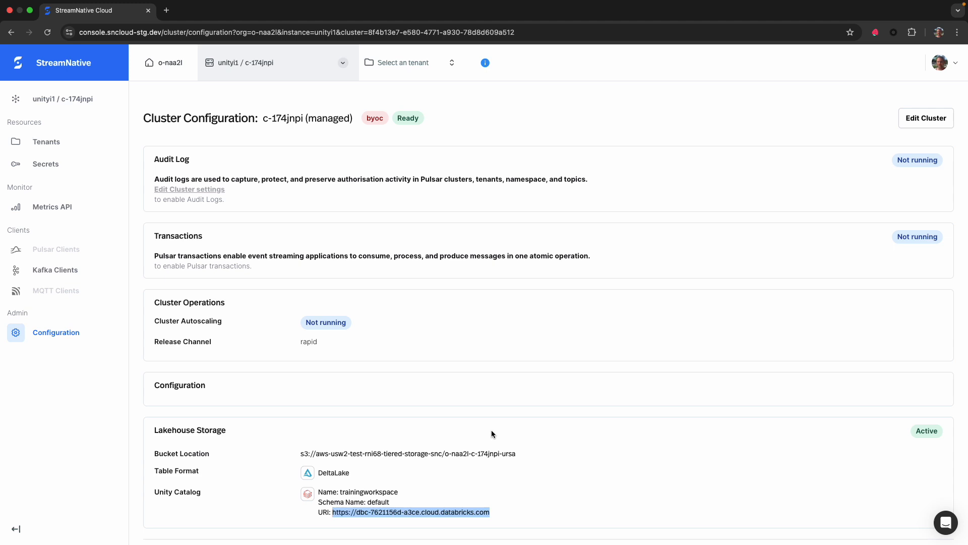
Open the cluster's overview and examine its details and access points, including the Kafka service and schema registry URLs.
left_click(85, 100)
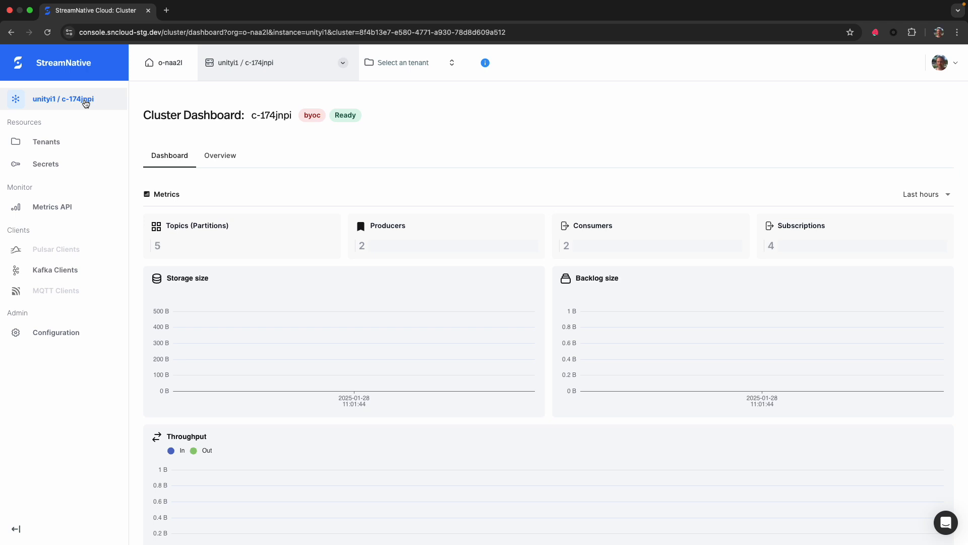
left_click(222, 158)
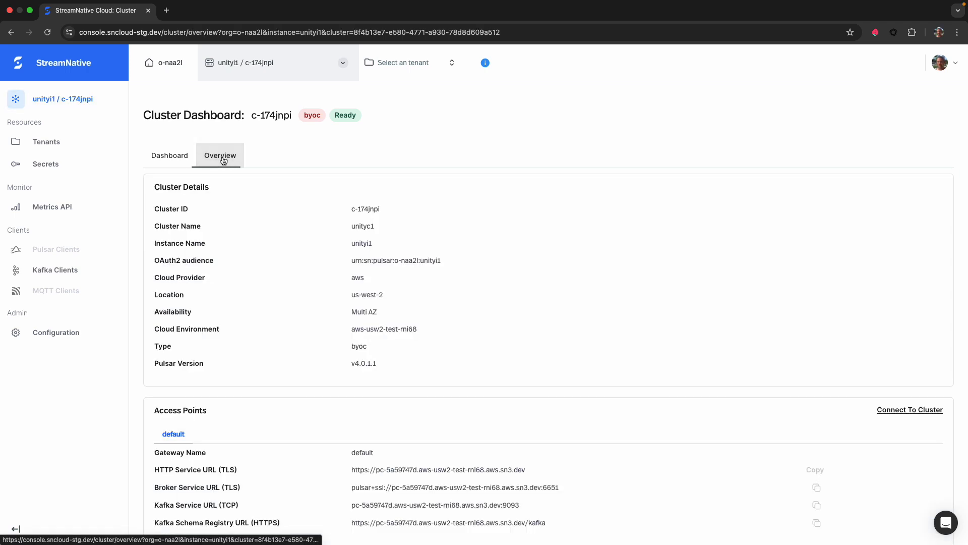
scroll(296, 277, "down", 2)
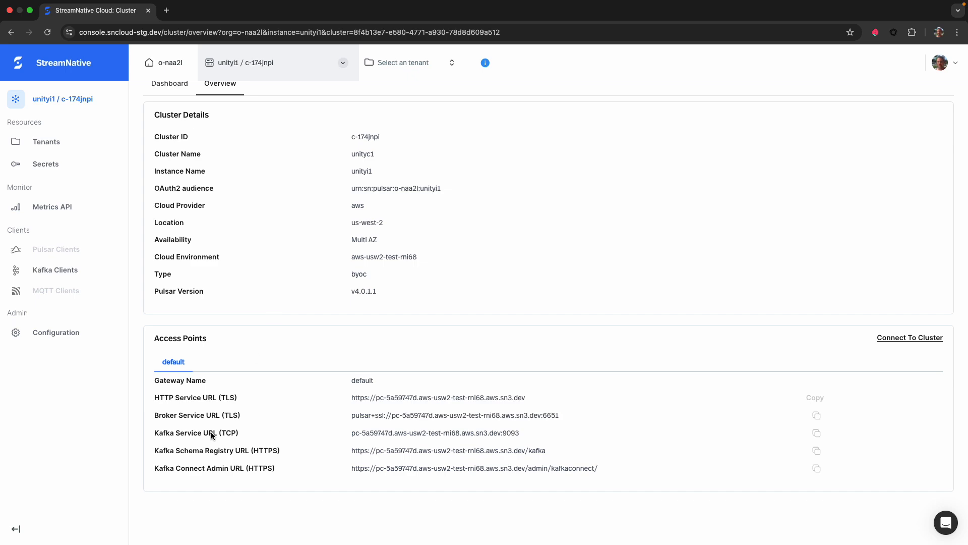
scroll(222, 451, "up", 1)
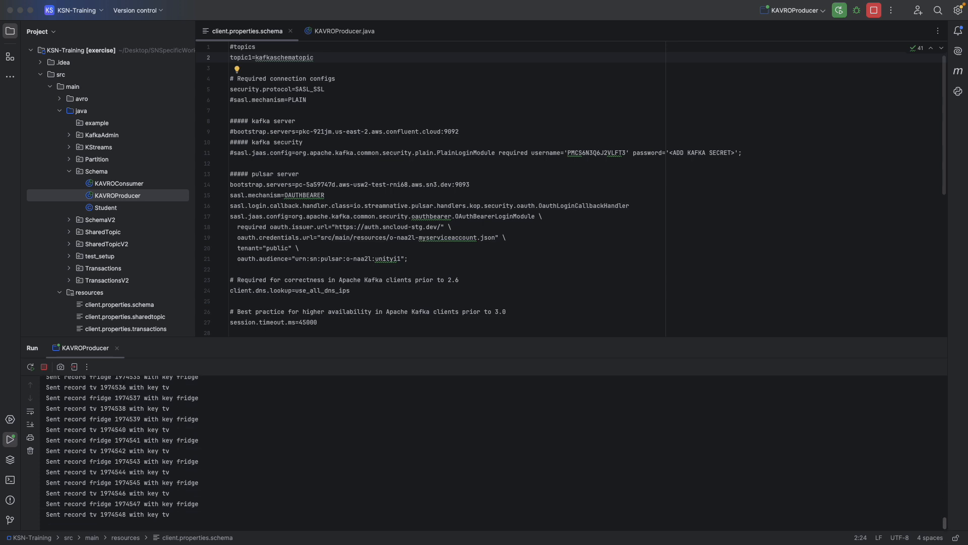
In the KSN-Training project in IntelliJ IDEA, open client.properties.schema and examine the topic, Pulsar bootstrap server and schema registry URL.
double_click(146, 304)
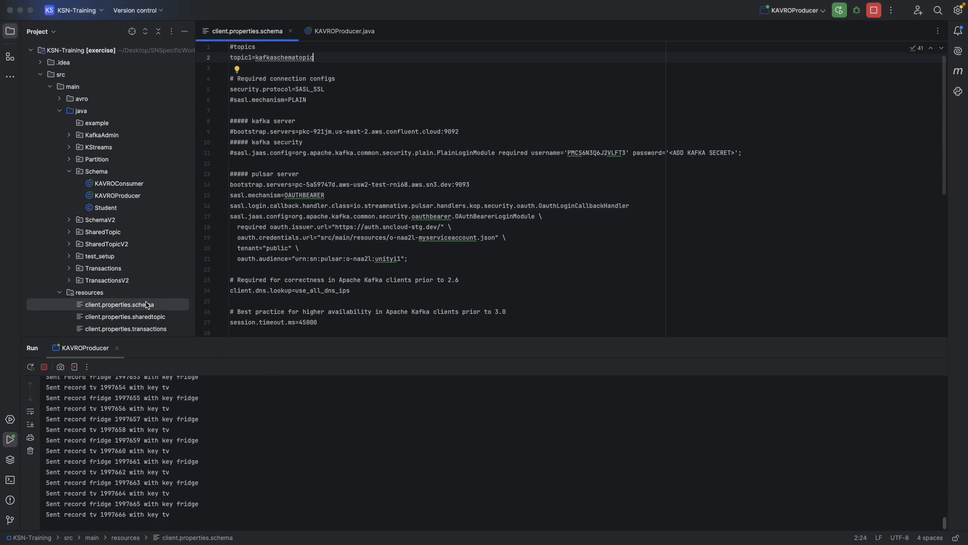
left_click_drag(313, 57, 256, 61)
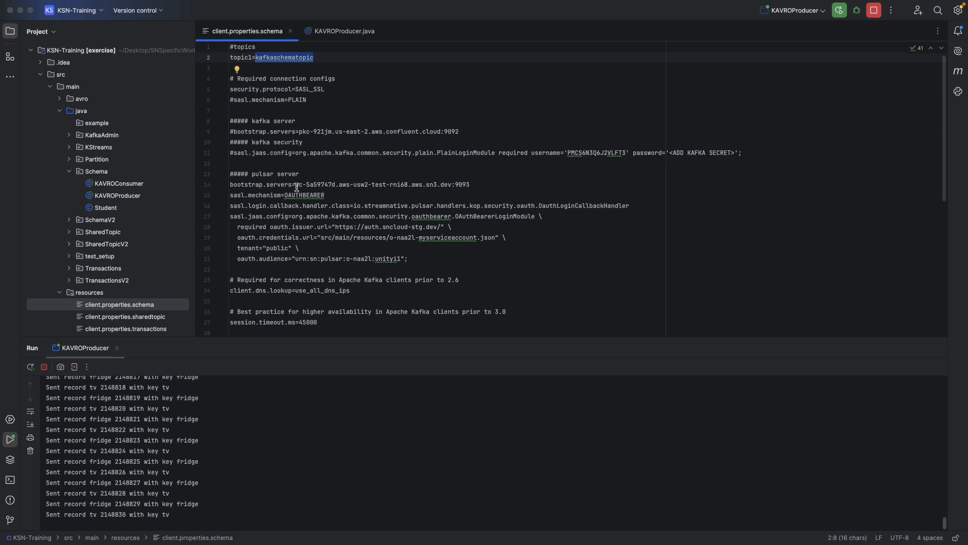
left_click_drag(295, 185, 476, 186)
scroll(501, 248, "down", 2)
scroll(500, 248, "down", 8)
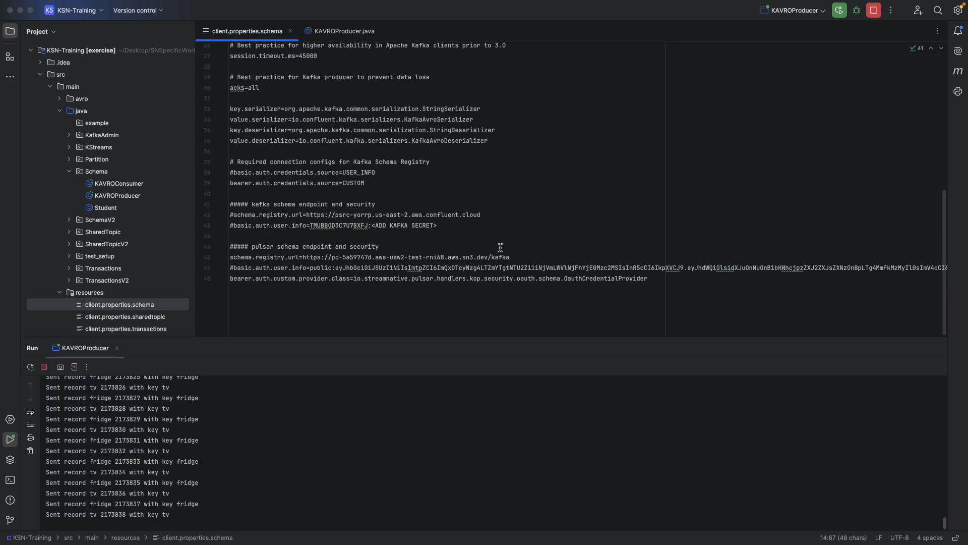
left_click_drag(304, 258, 532, 256)
scroll(532, 255, "up", 1)
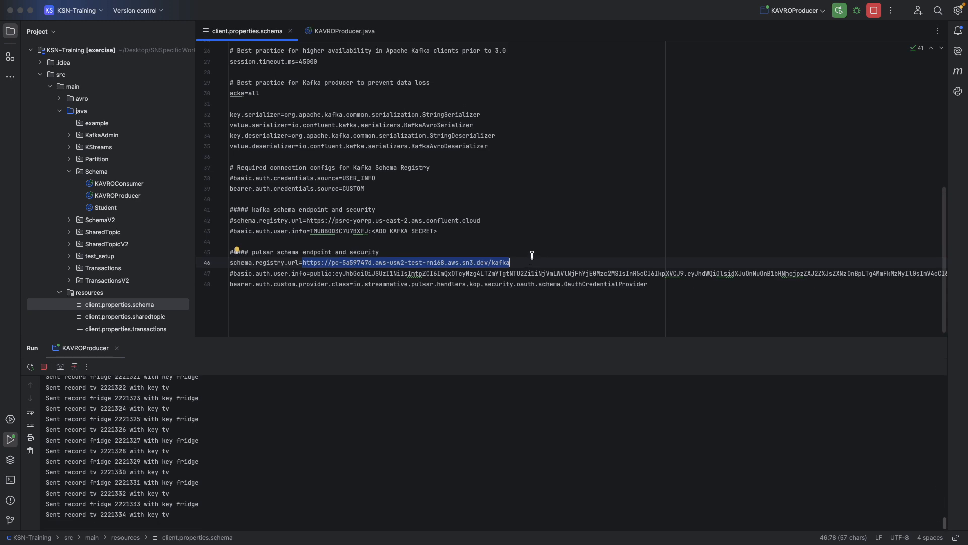
Examine the OAuth credentials file path and the audience ending in unityi1 in the Pulsar server settings of client.properties.schema.
scroll(507, 254, "up", 10)
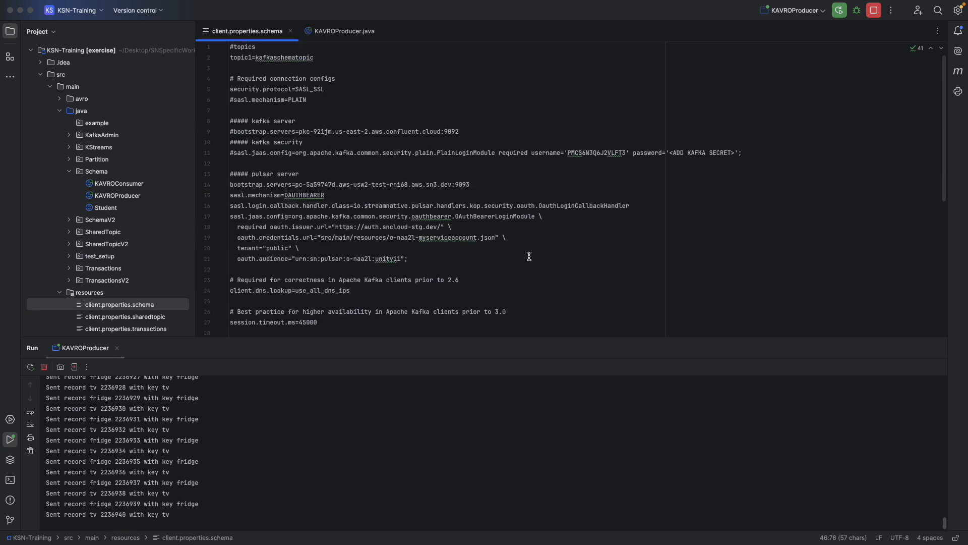
left_click_drag(496, 238, 319, 241)
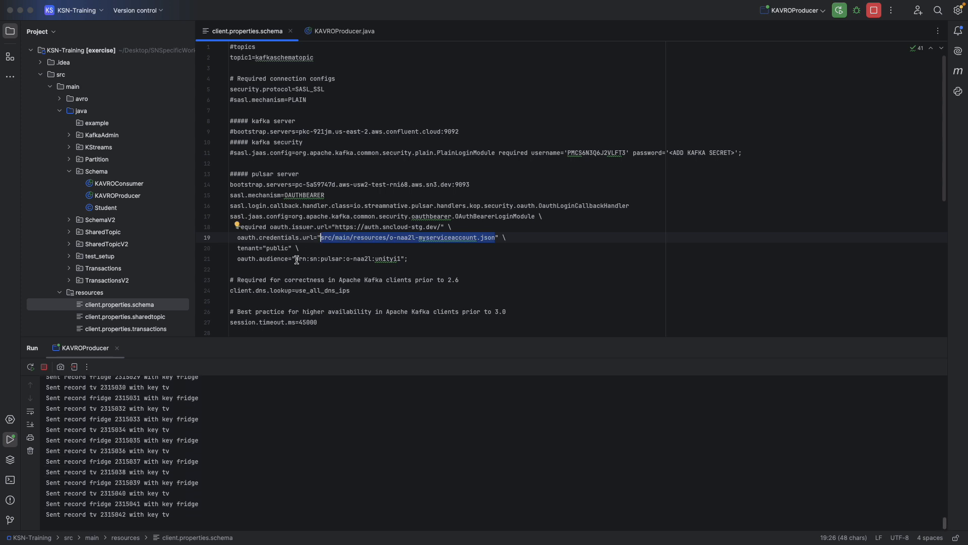
left_click_drag(295, 258, 376, 260)
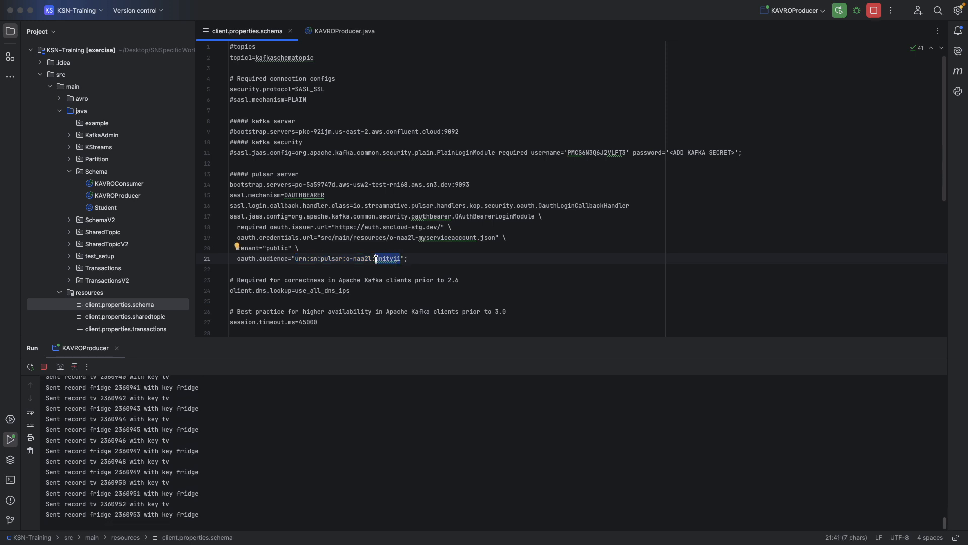
mouse_move(377, 263)
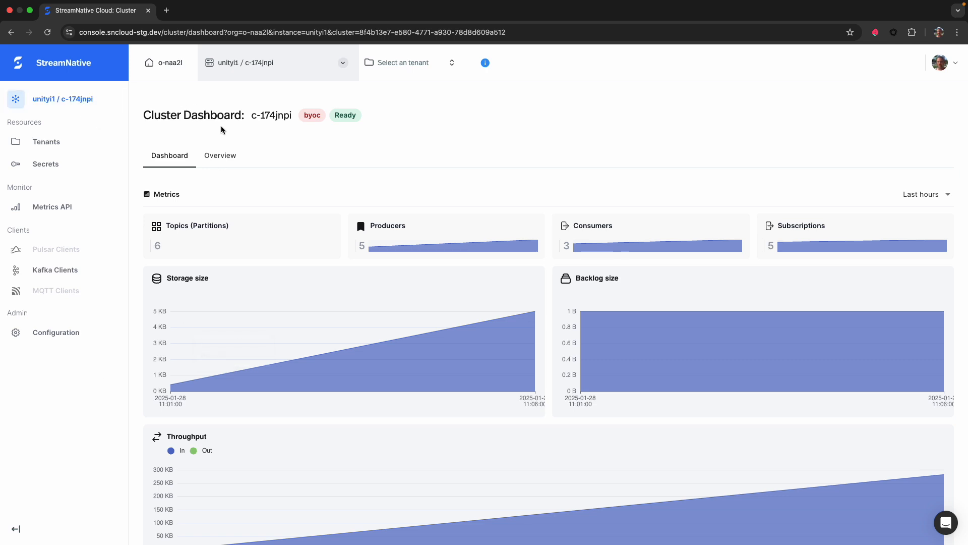
Switch to the StreamNative Cloud console and open the topics of the default namespace in the unityi1 cluster's public tenant.
left_click(410, 66)
left_click(63, 147)
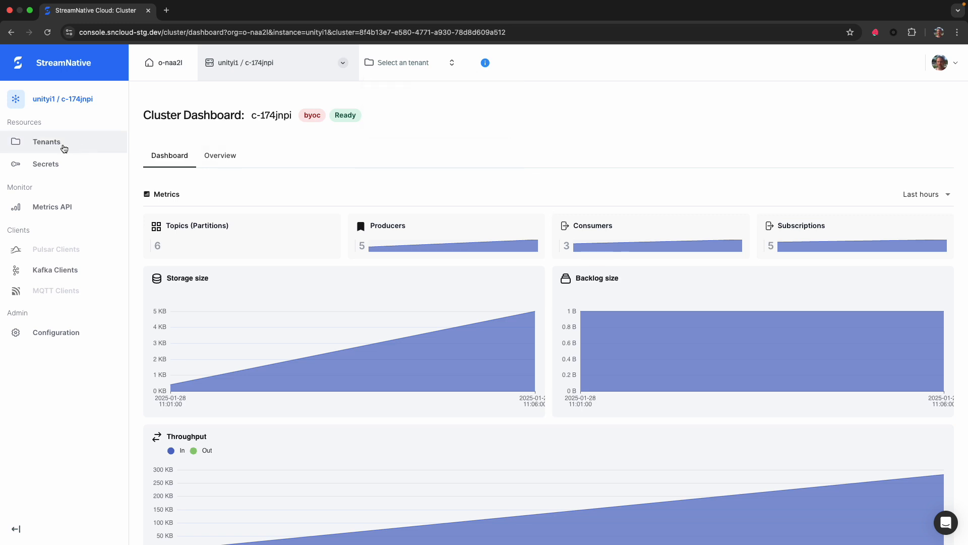
left_click(166, 240)
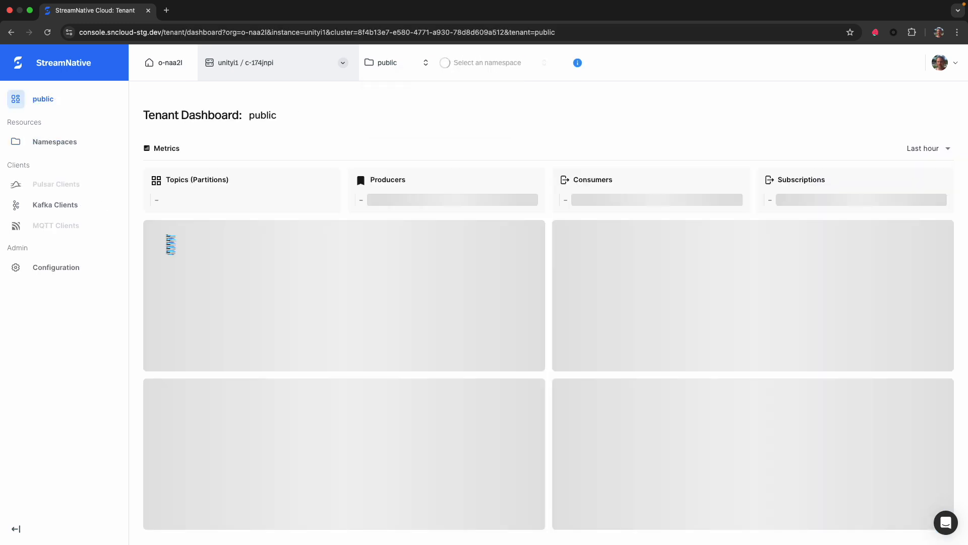
left_click(466, 65)
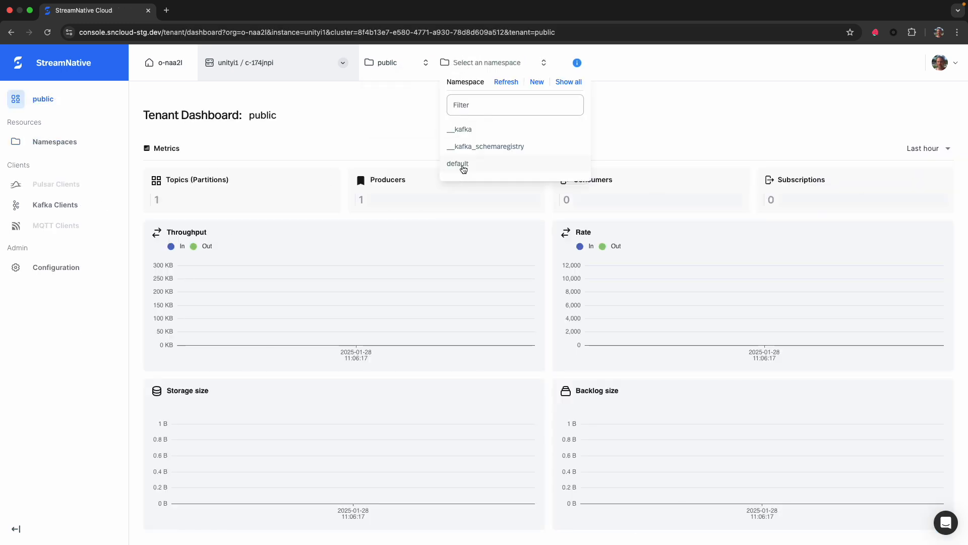
left_click(47, 146)
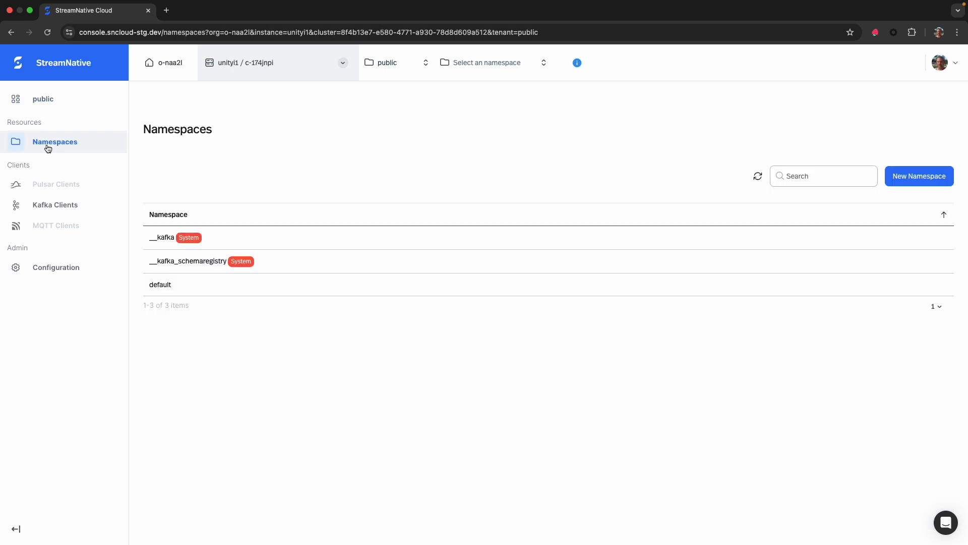
left_click(160, 285)
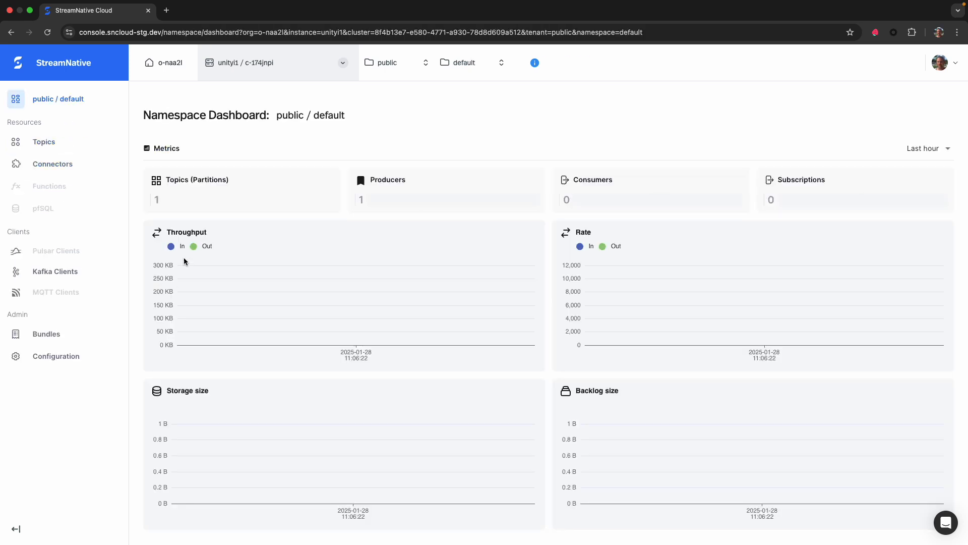
left_click(65, 144)
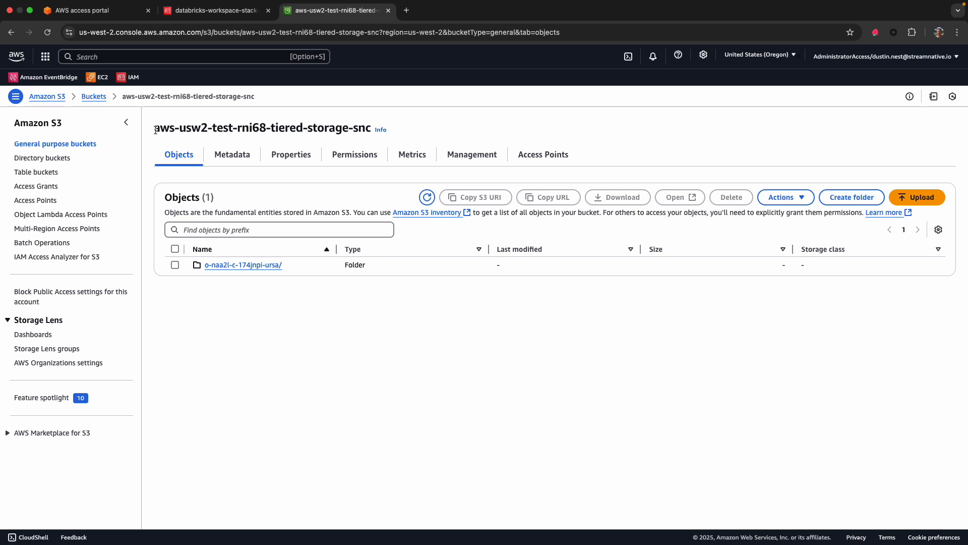
In the Amazon S3 console, browse the aws-usw2-test-rni68-tiered-storage-snc bucket to the kafkaschematopic __partition=0 folder under compaction/public/default and examine its files.
left_click_drag(153, 127, 370, 127)
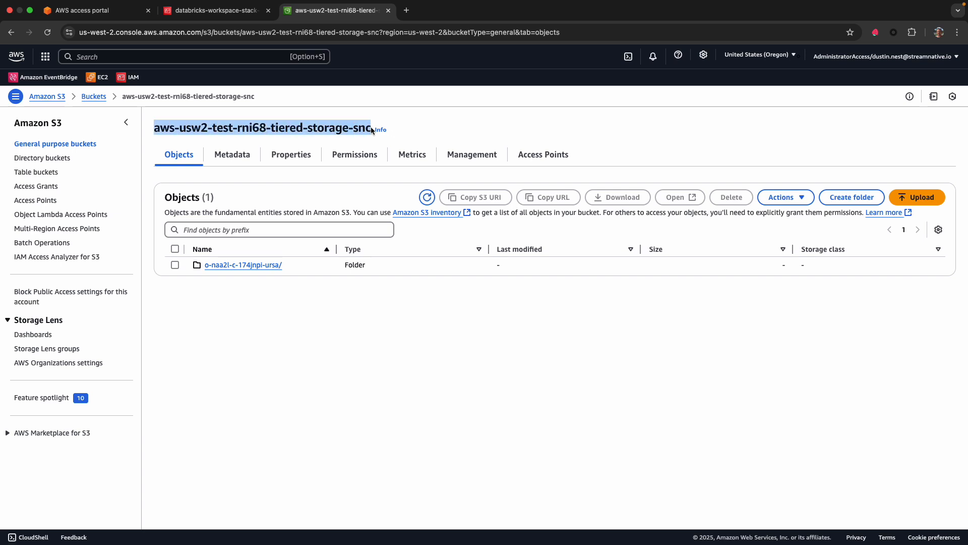
left_click(287, 305)
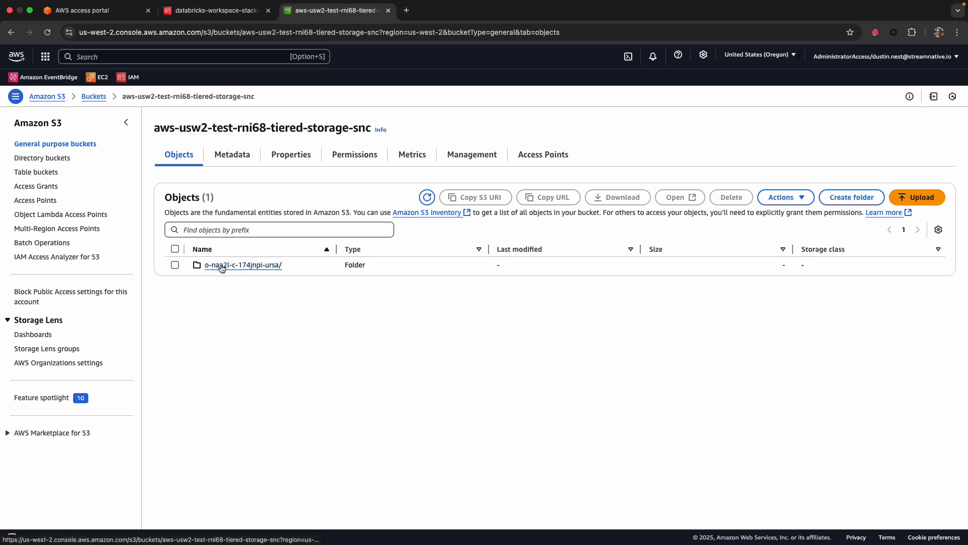
left_click(267, 267)
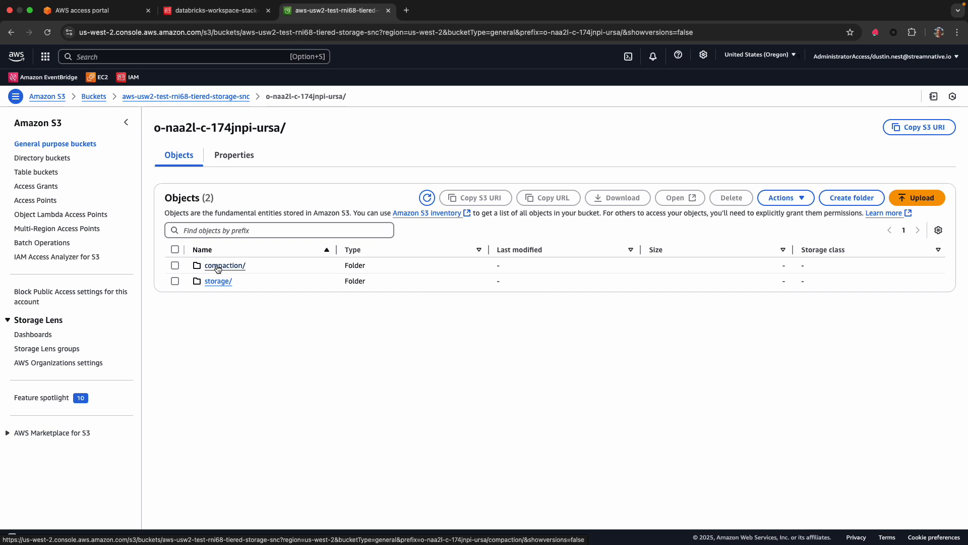
left_click(218, 266)
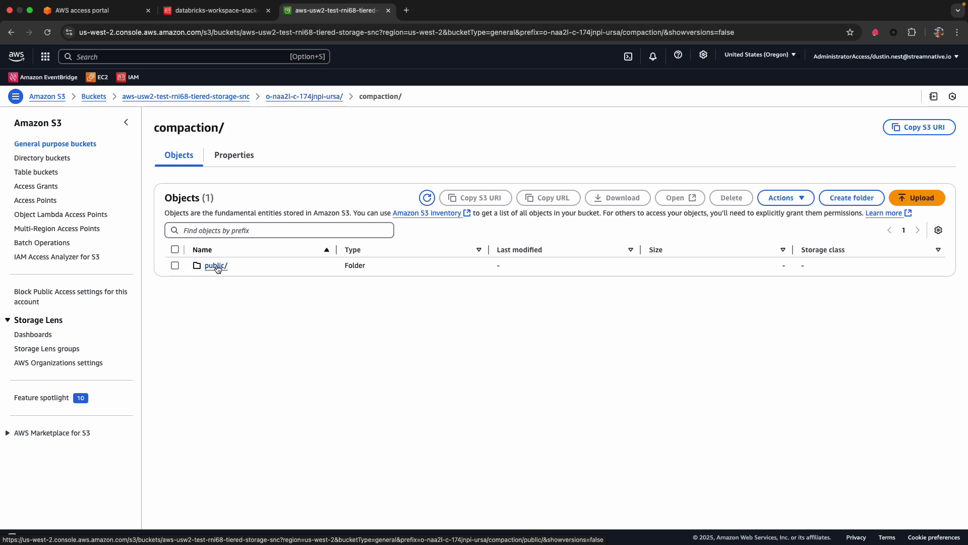
left_click(216, 265)
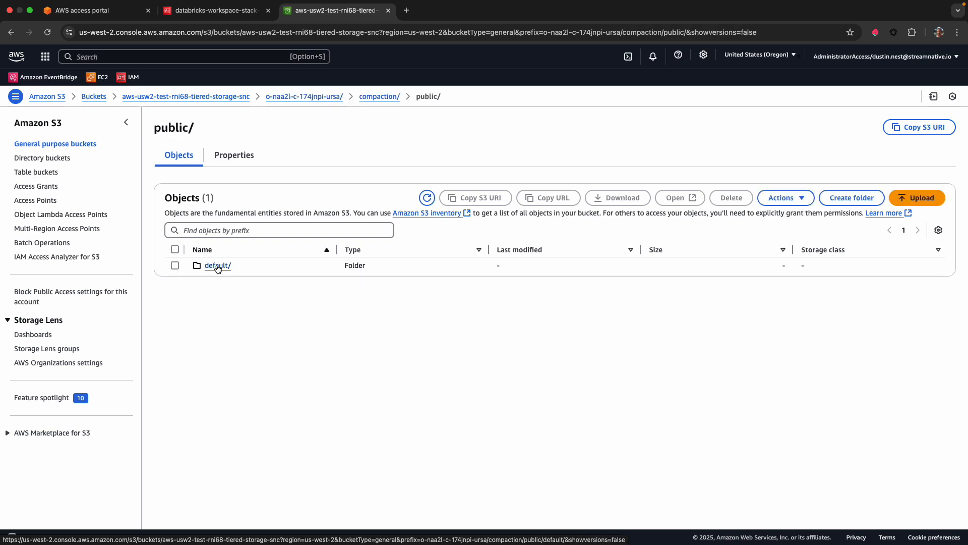
left_click(218, 266)
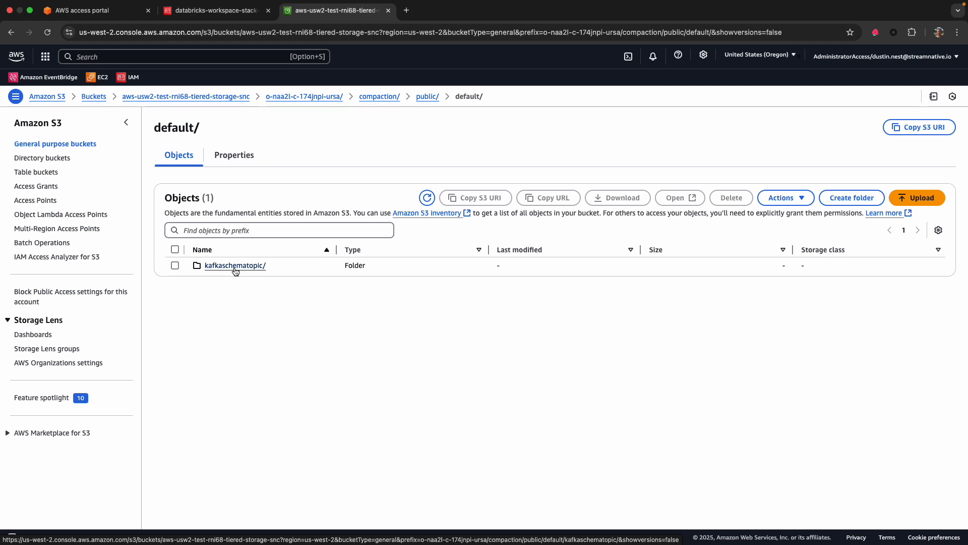
left_click(236, 266)
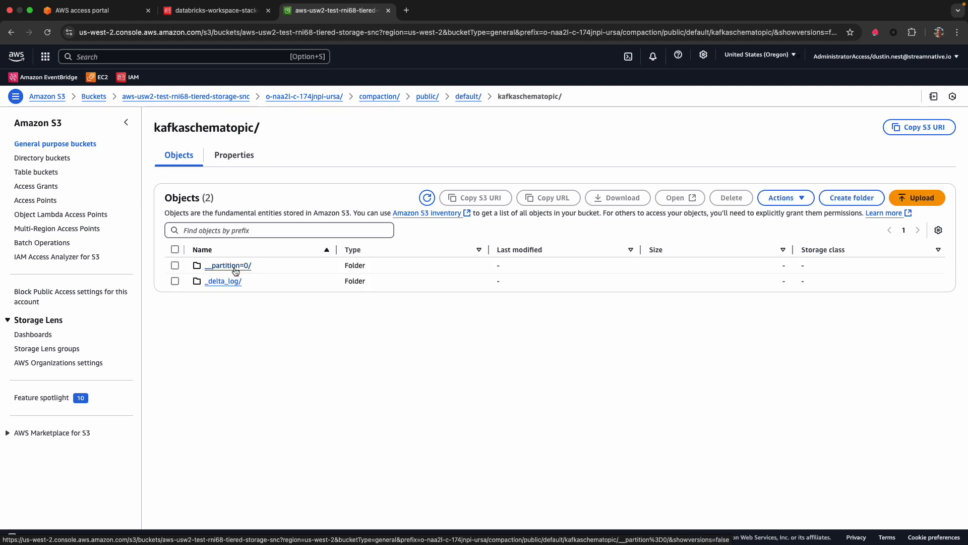
left_click(230, 268)
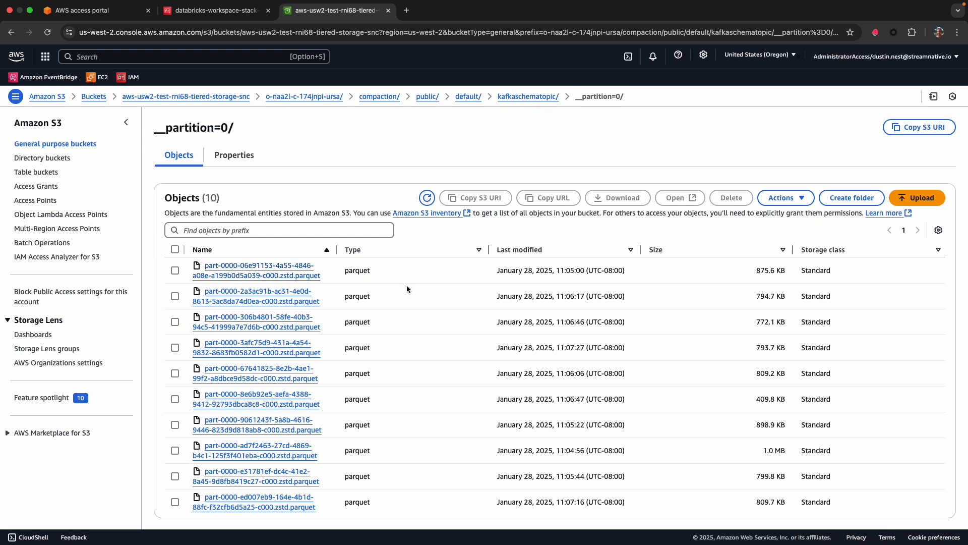
Return to the compaction folder and copy its S3 URI from the folder properties.
left_click(379, 97)
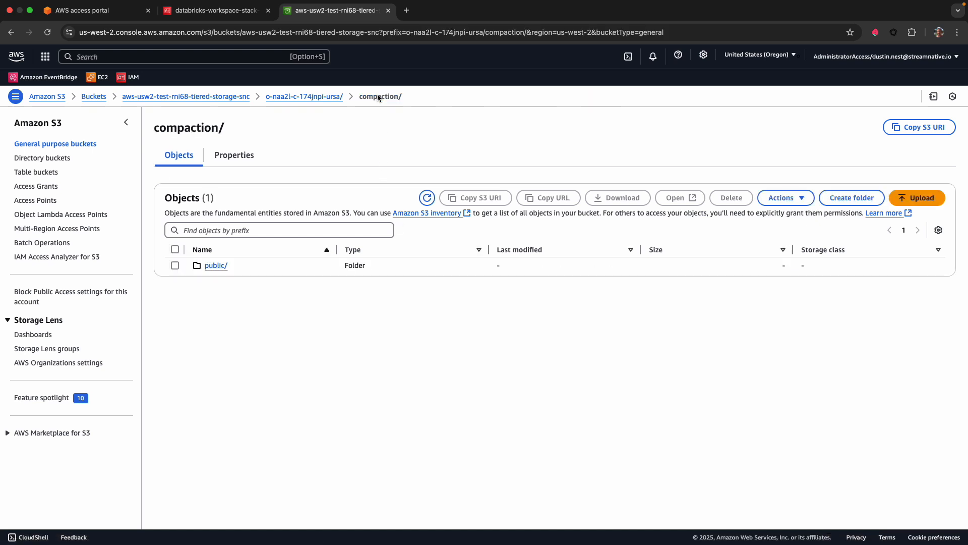
left_click(234, 155)
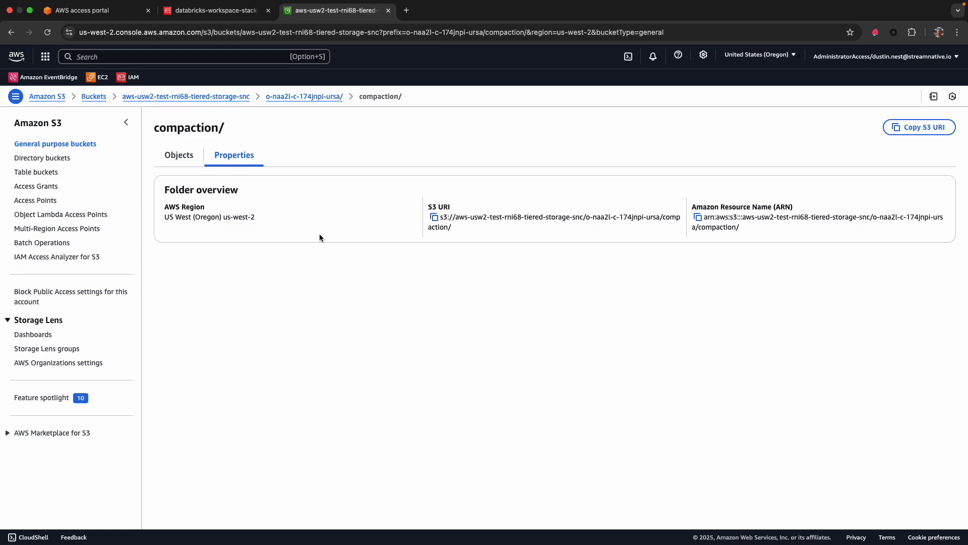
left_click(434, 217)
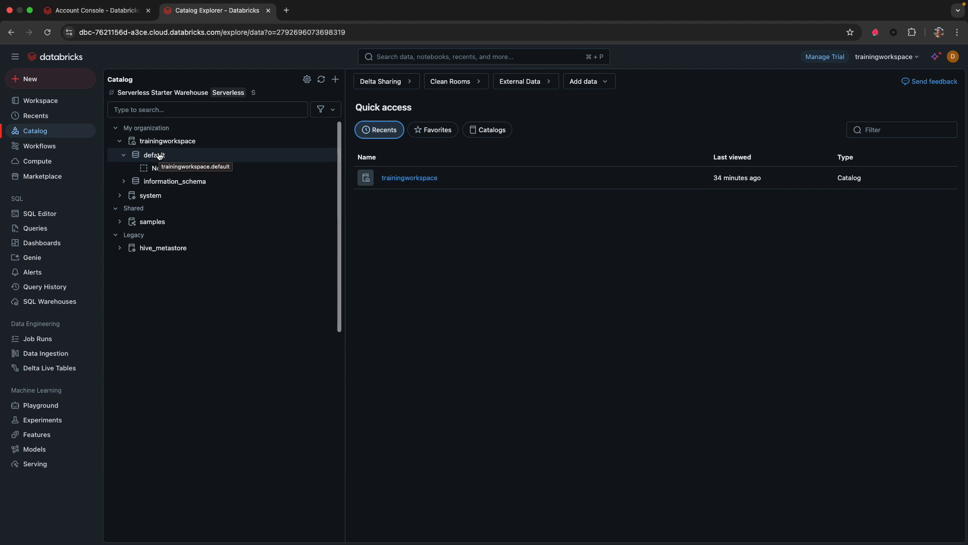
In Databricks, set up a manual external location named streamnativeintegration with URL s3://aws-usw2-test-rni68-tiered-storage-snc/o-naa2l-c-174jnpi-ursa/compaction/.
left_click(336, 81)
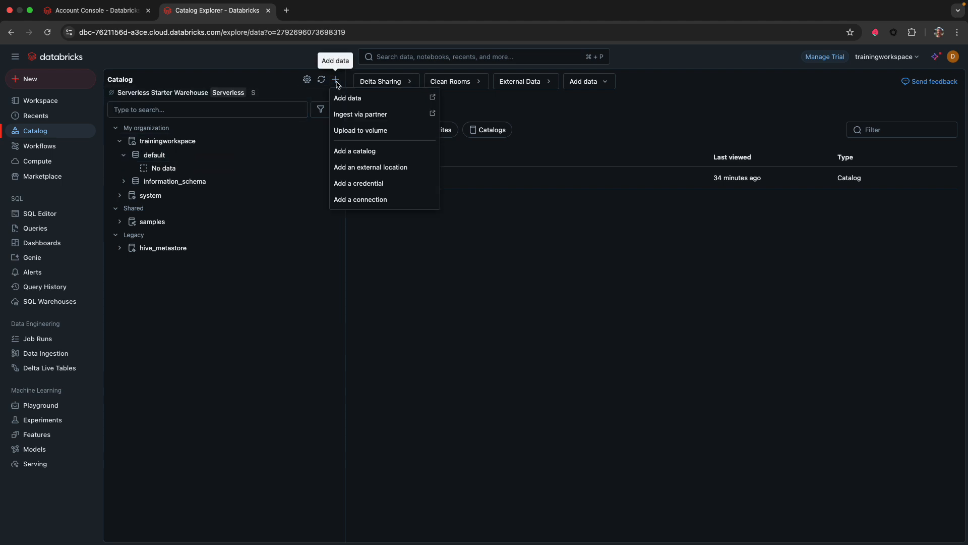
left_click(343, 167)
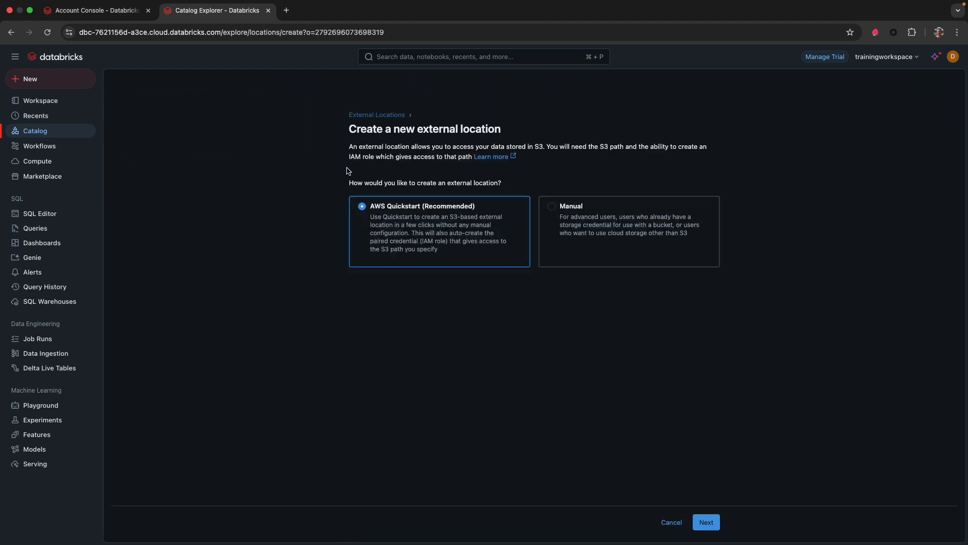
left_click(561, 210)
left_click(706, 523)
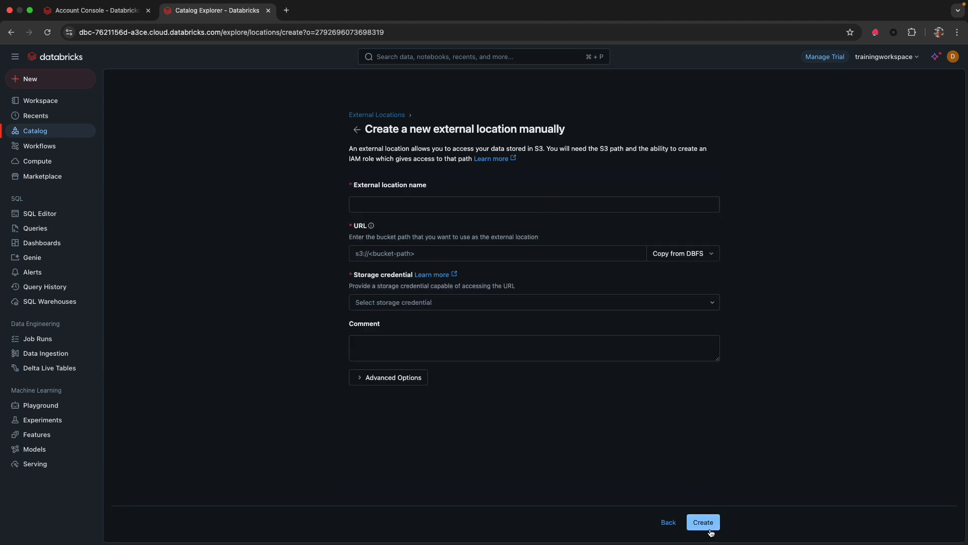
left_click(391, 206)
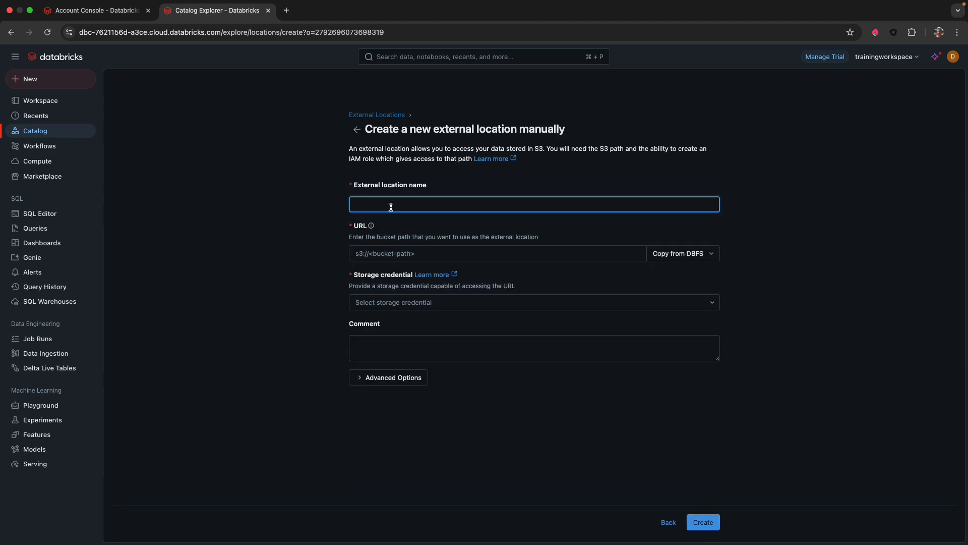
type("streamnativeintegration")
left_click(374, 251)
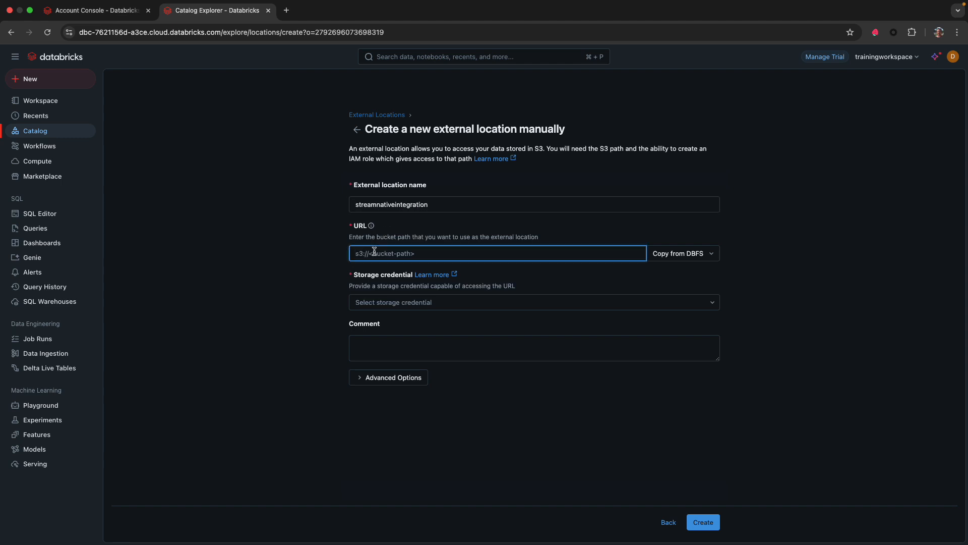
type("s3://aws-usw2-test-rni68-tiered-storage-snc/o-naa2l-c-174jnpi-ursa/compaction/")
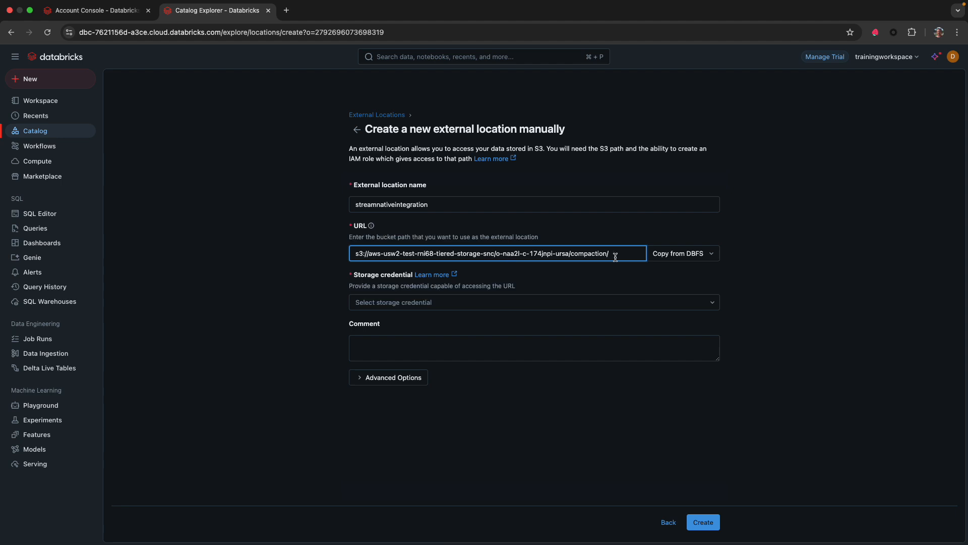
Assign the trainingworkspace IAM role as the storage credential and create the external location.
left_click(423, 302)
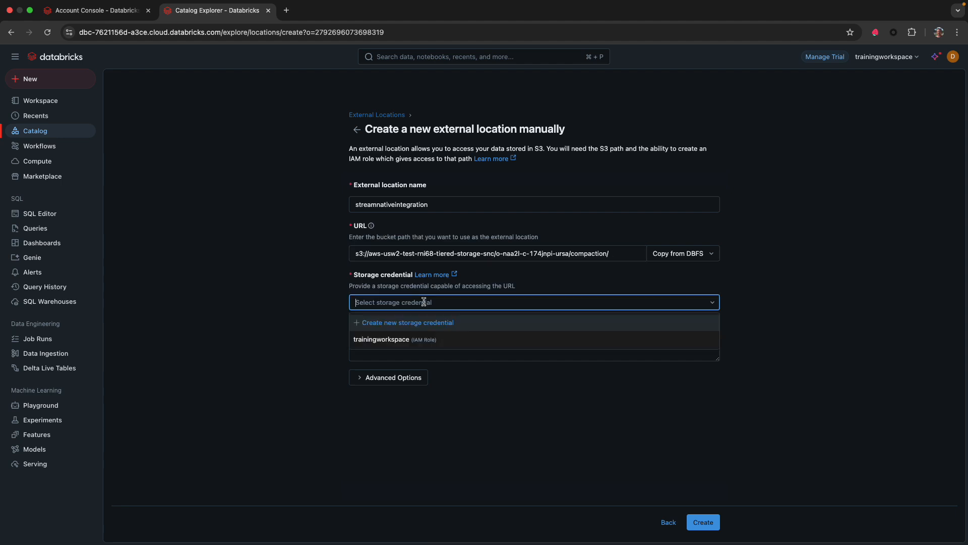
left_click(387, 341)
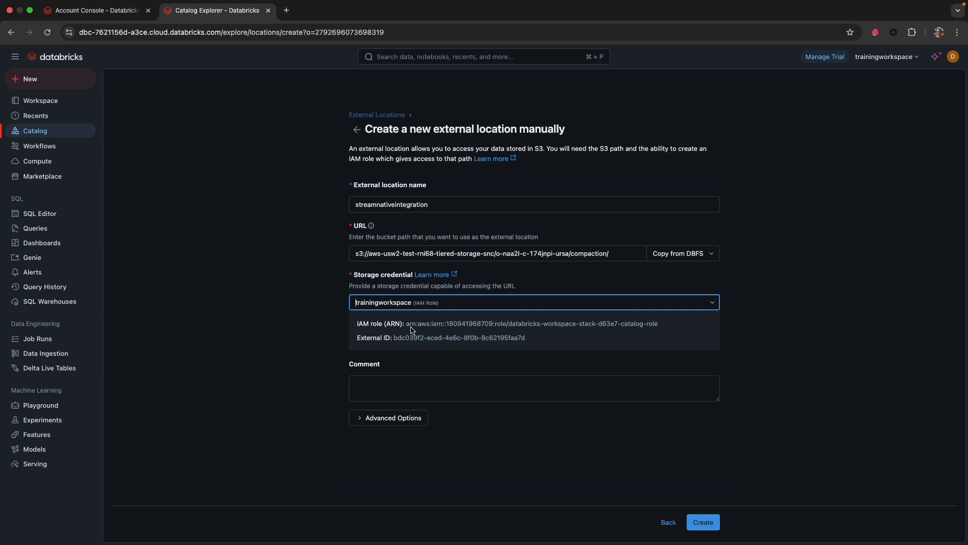
left_click_drag(494, 253, 315, 288)
left_click(315, 287)
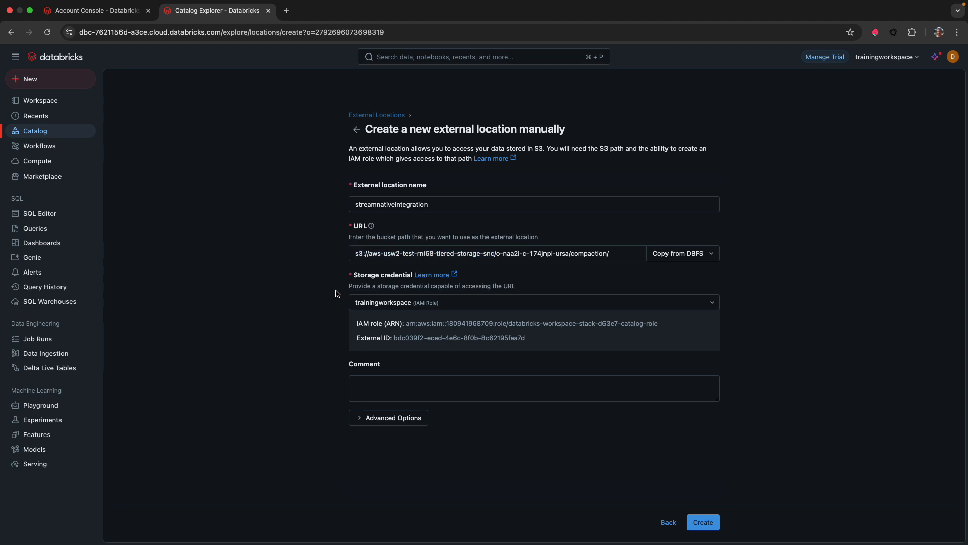
left_click(702, 523)
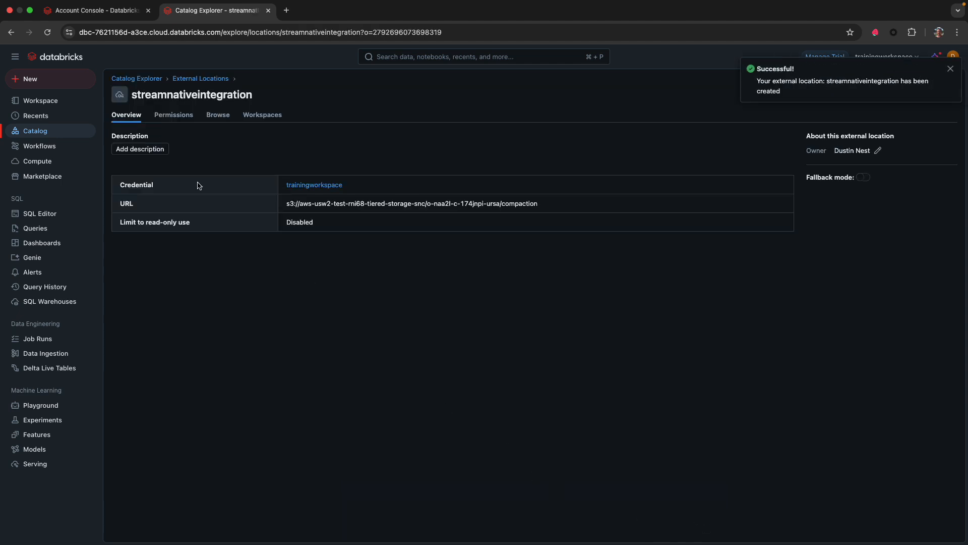
Browse the streamnativeintegration location through public, default and kafkaschematopic to __partition=0 and examine its parquet files.
left_click(213, 120)
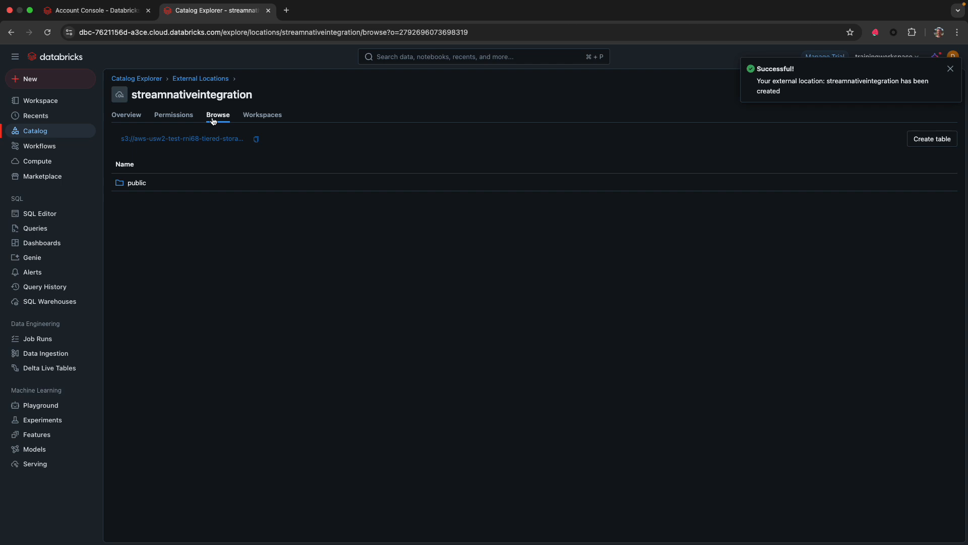
left_click(132, 184)
left_click(136, 185)
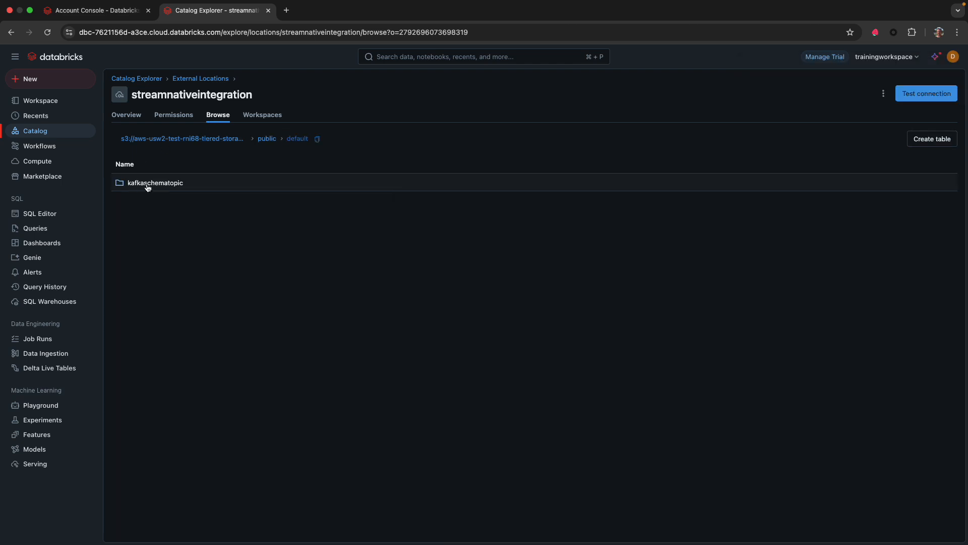
left_click(147, 185)
left_click(147, 184)
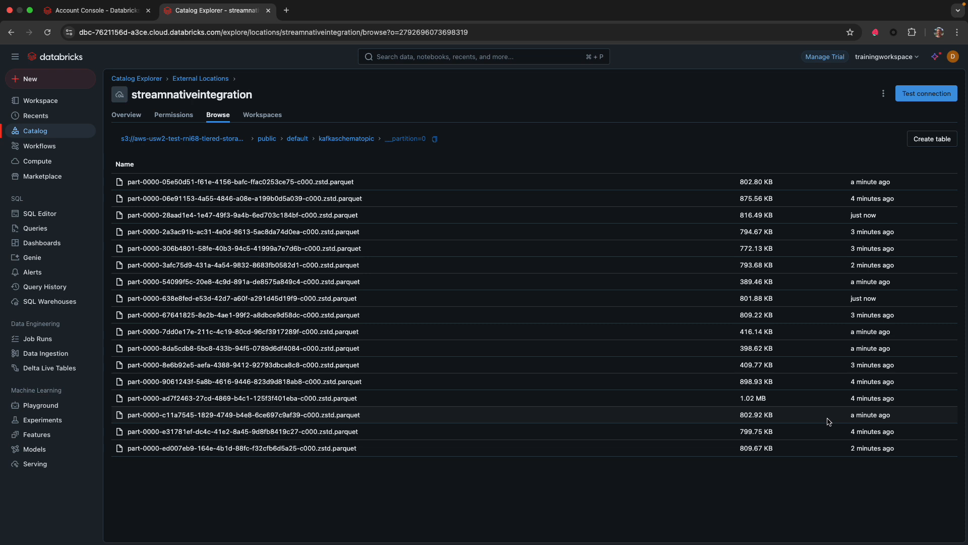
Open the public___default___kafkaschematopic table in the trainingworkspace catalog's default schema and examine its columns.
left_click(36, 135)
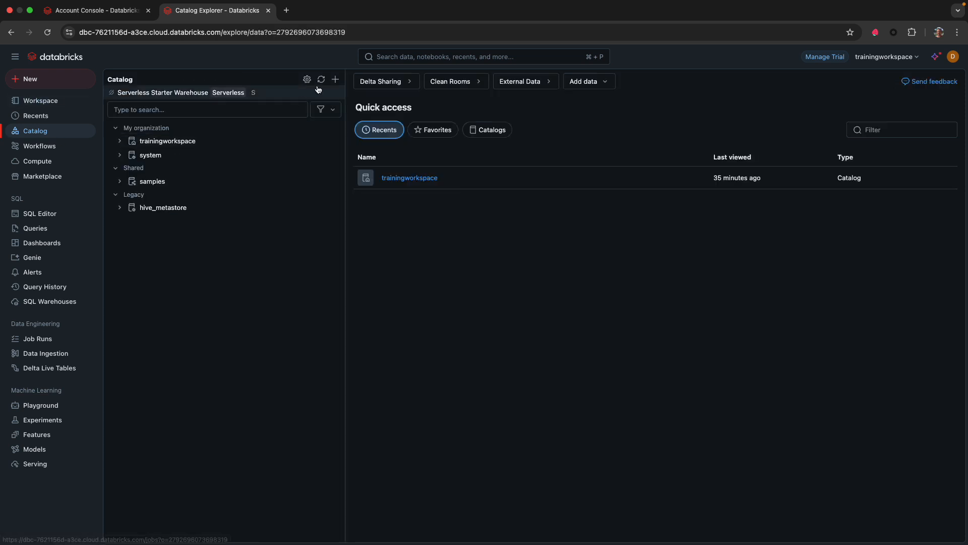
left_click(119, 141)
left_click(124, 156)
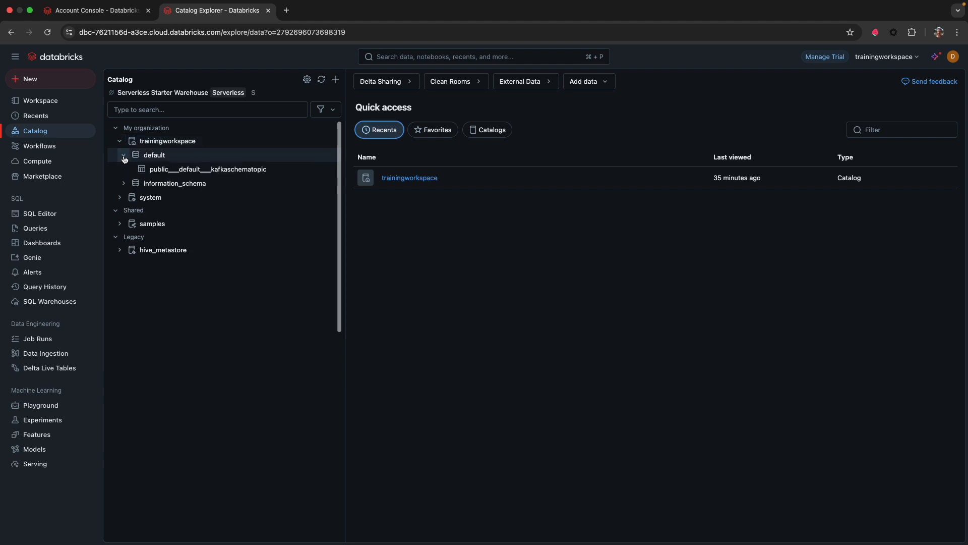
left_click(218, 174)
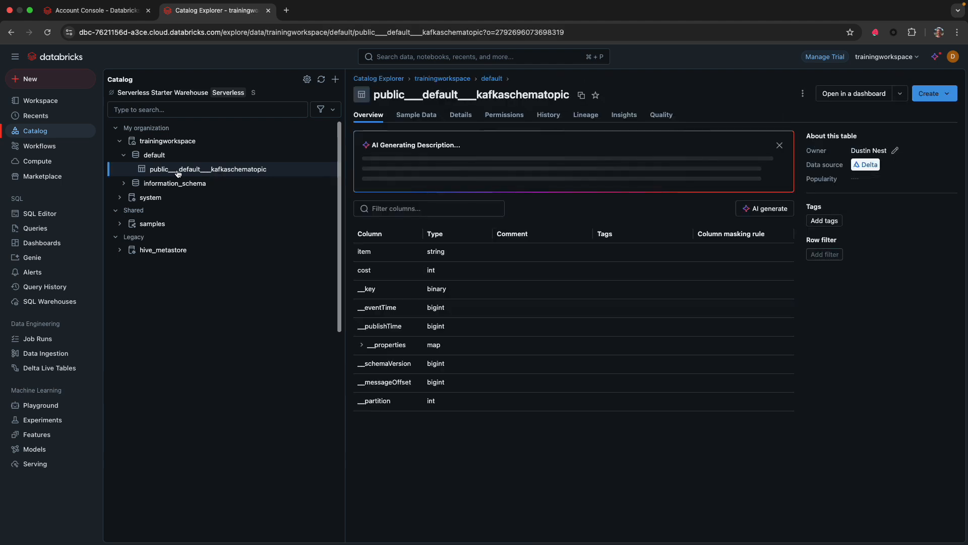
Open the table's sample data and start the Serverless Starter Warehouse as its compute resource.
left_click(412, 116)
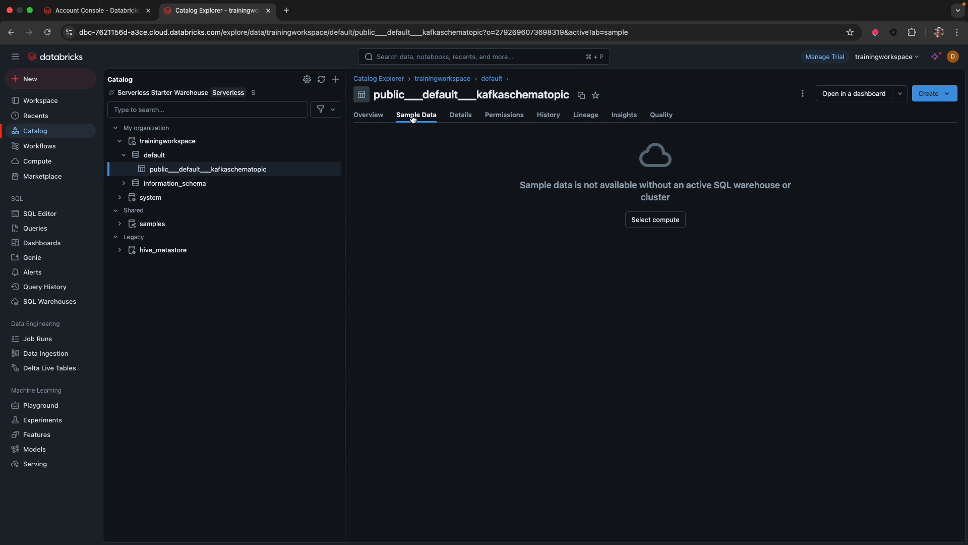
left_click(675, 226)
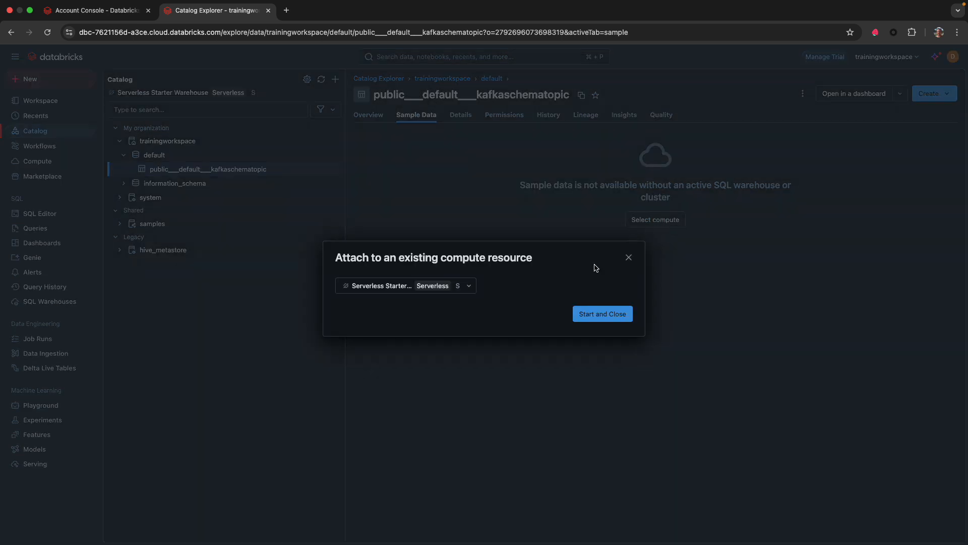
left_click(594, 314)
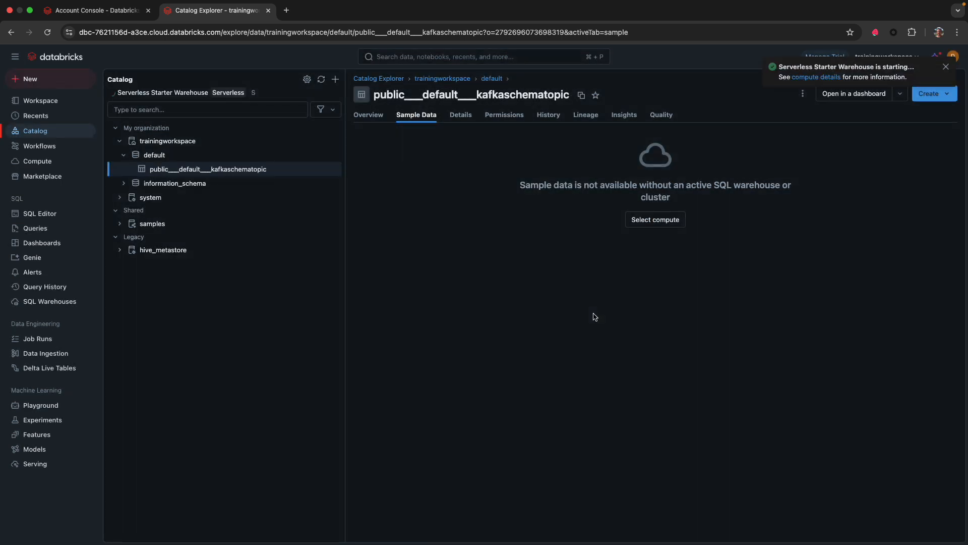